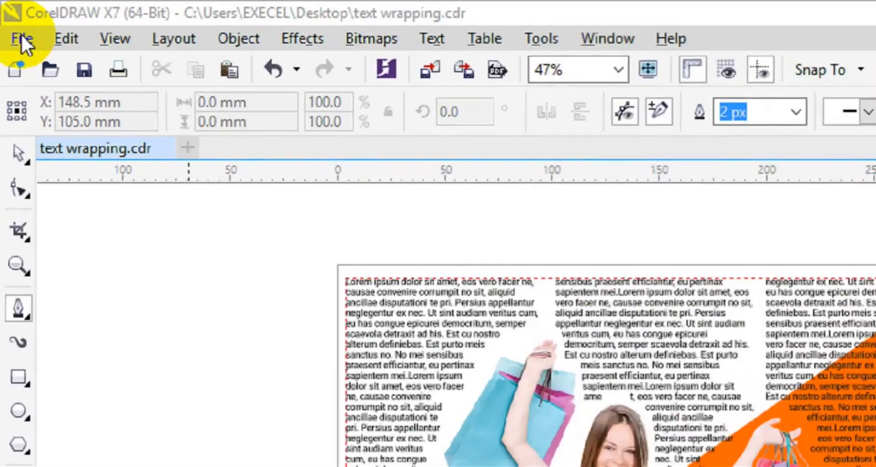
Start a new document and name it "text wrapping in corel".
left_click(21, 38)
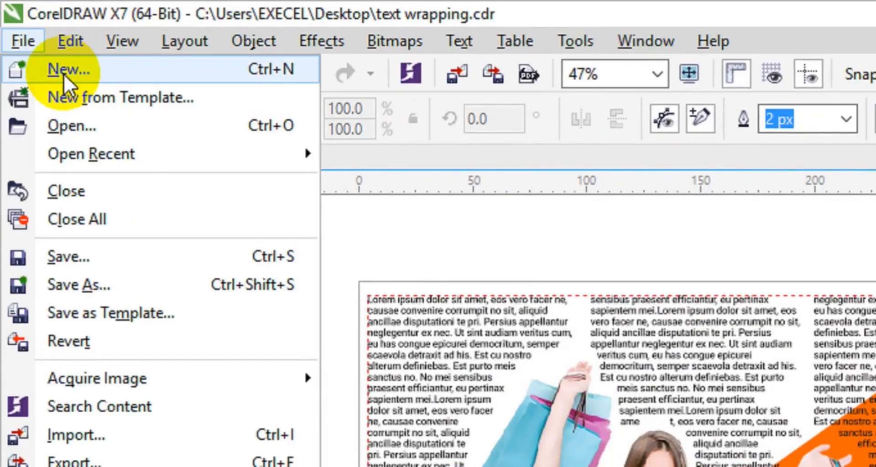
left_click(64, 74)
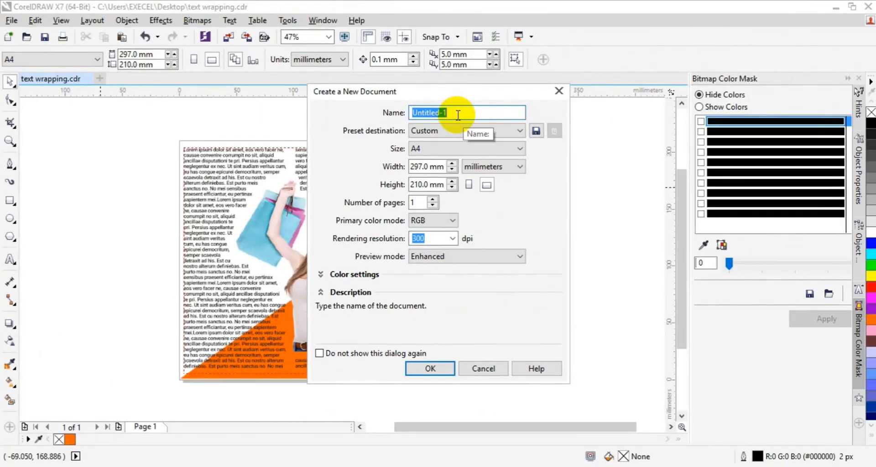
left_click(458, 115)
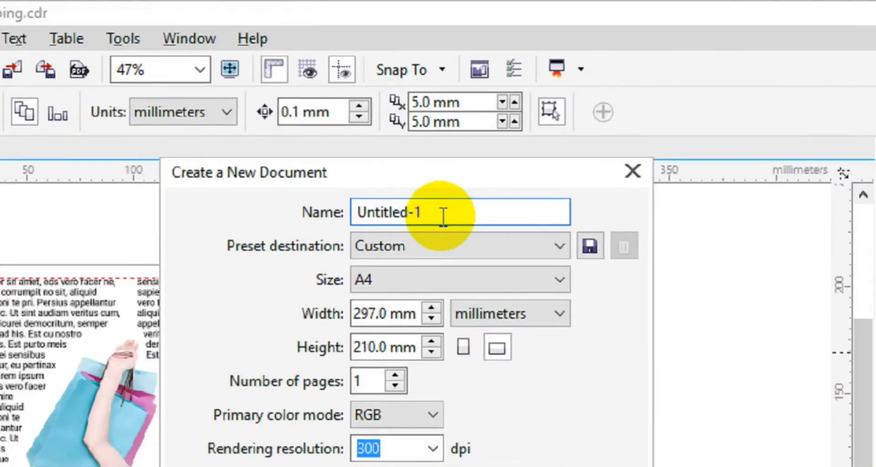
key("BackSpace")
key("BackSpace")
key("BackSpace")
key("BackSpace")
key("BackSpace")
key("BackSpace")
key("BackSpace")
key("BackSpace")
key("BackSpace")
key("BackSpace")
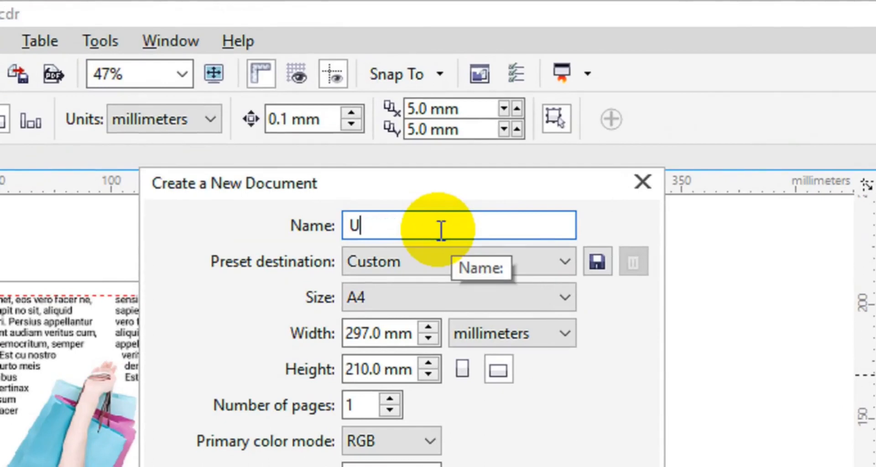
type("tex")
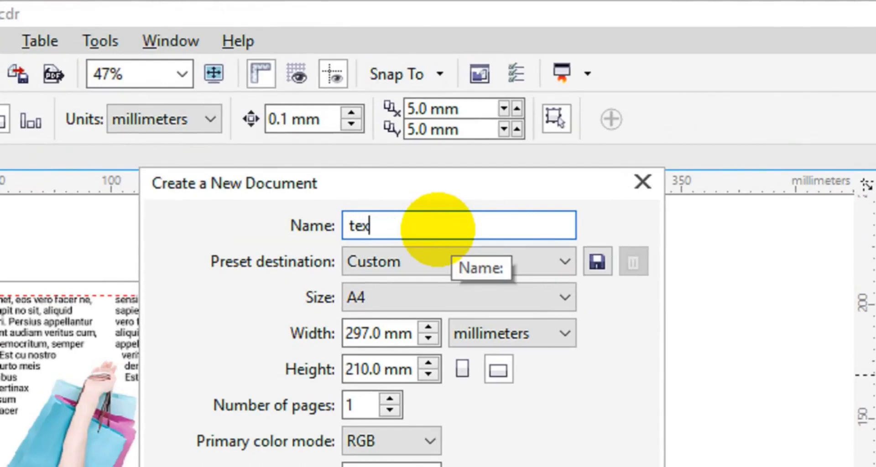
type("t war")
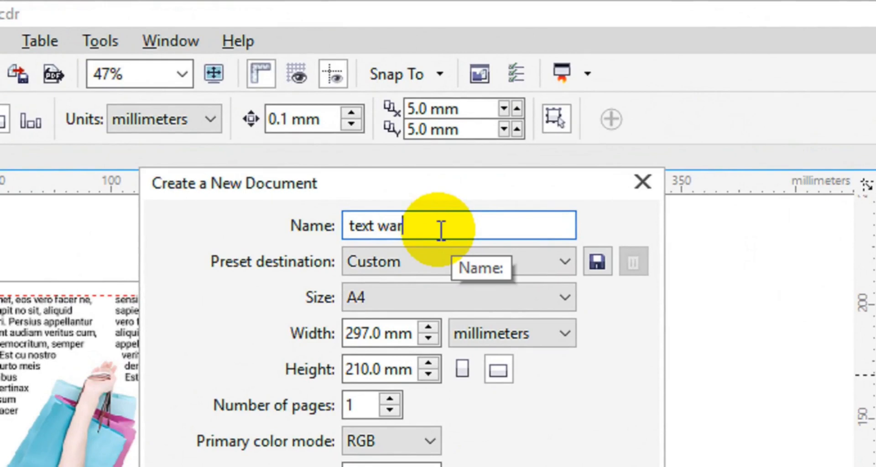
key("BackSpace")
key("BackSpace")
type("rapping")
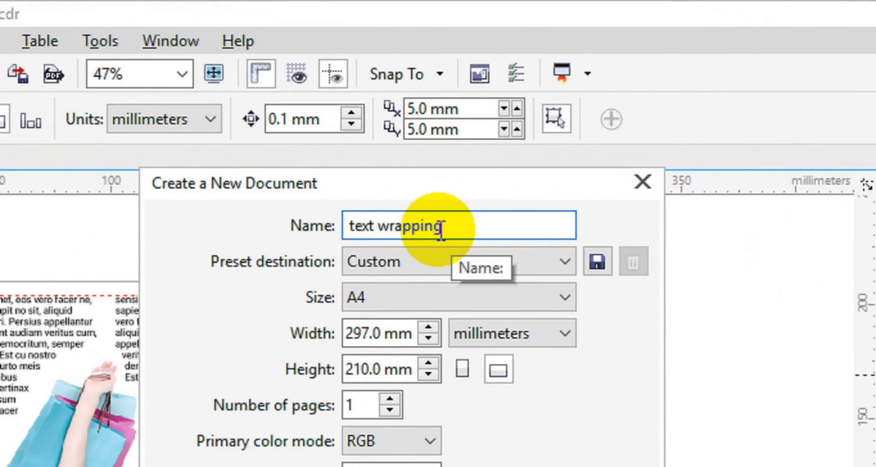
type(" in corel")
Set the page size to A4 in landscape orientation and create the document.
left_click(468, 296)
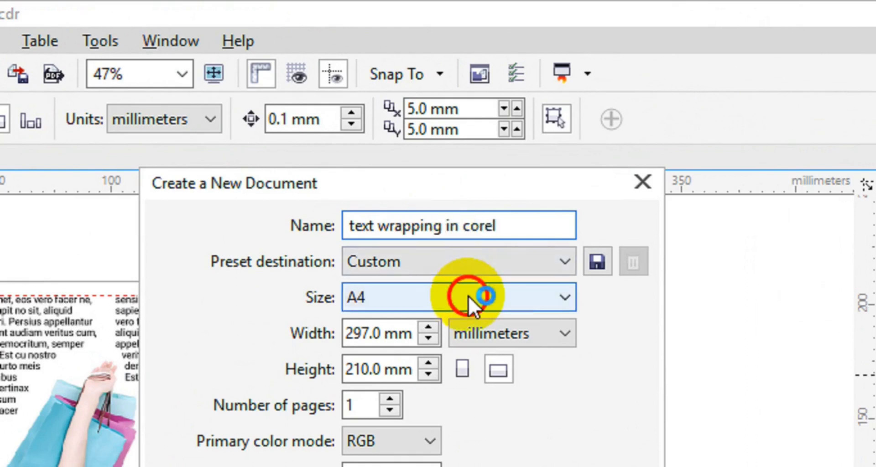
left_click(396, 328)
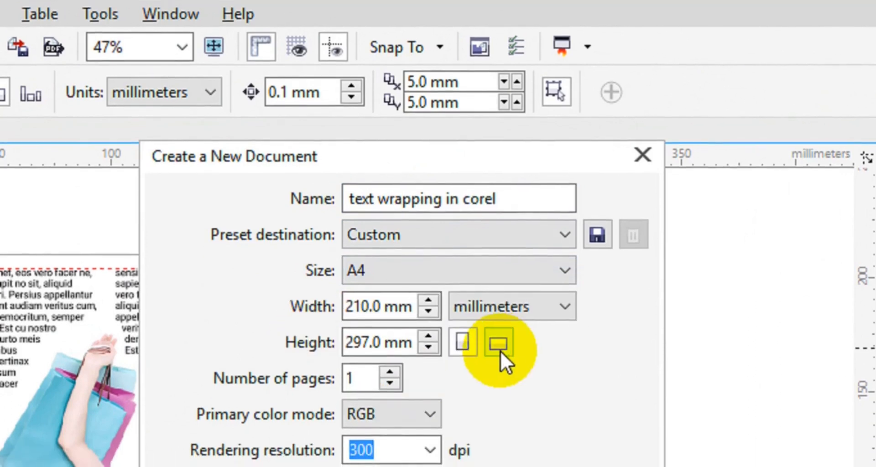
left_click(500, 351)
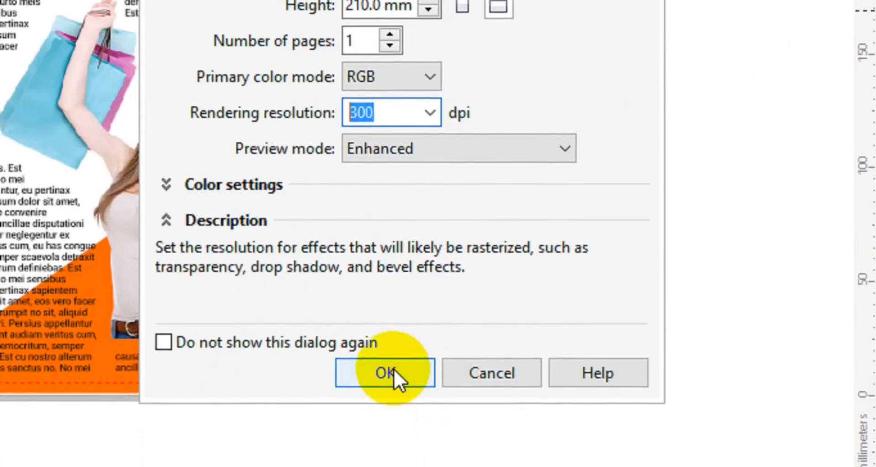
left_click(393, 410)
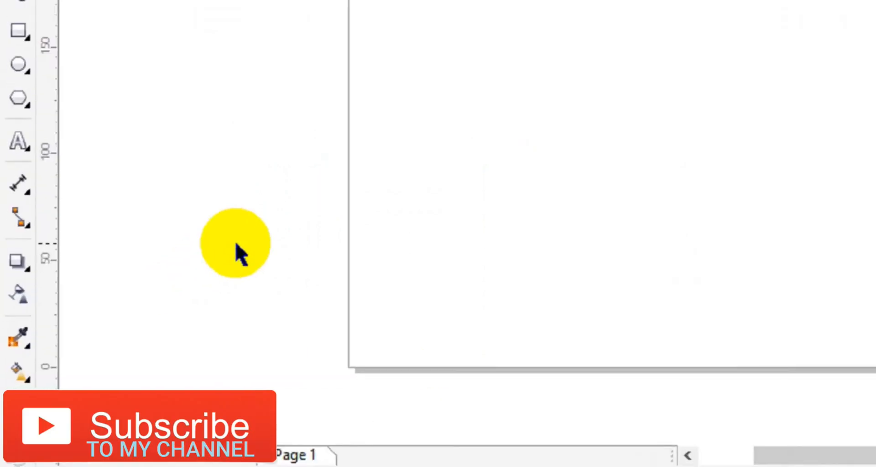
Draw a paragraph text frame about 290 by 200 mm that nearly fills the page.
left_click(13, 263)
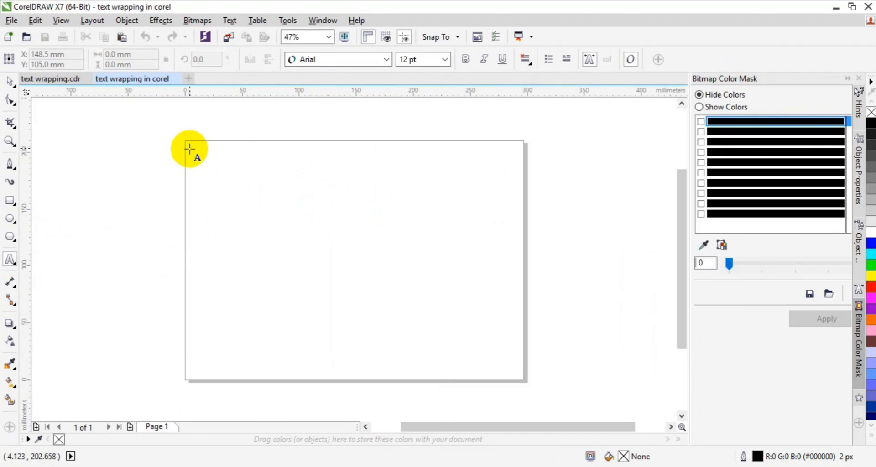
left_click_drag(189, 147, 521, 376)
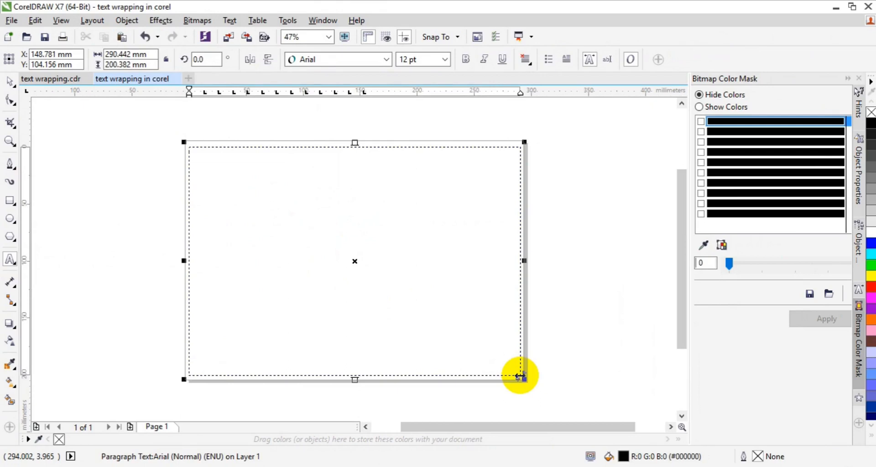
Copy the selected first lorem ipsum paragraph from the Word document and paste it into the CorelDRAW text frame, maintaining fonts and formatting.
left_click(490, 466)
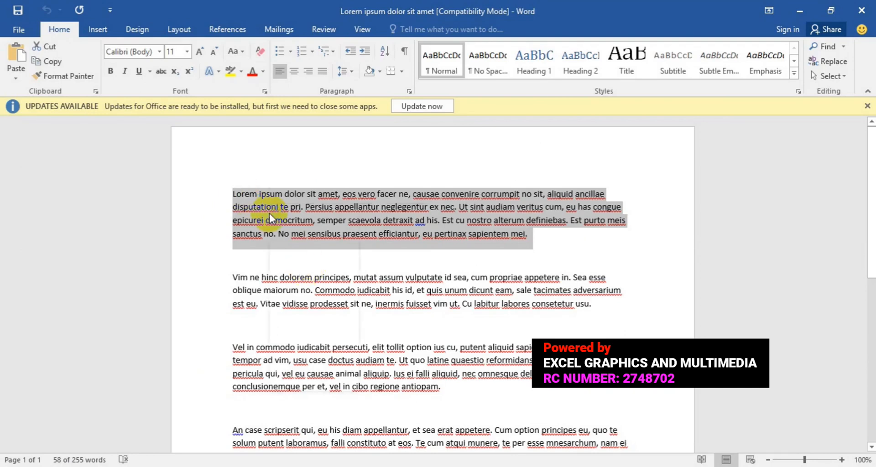
right_click(269, 212)
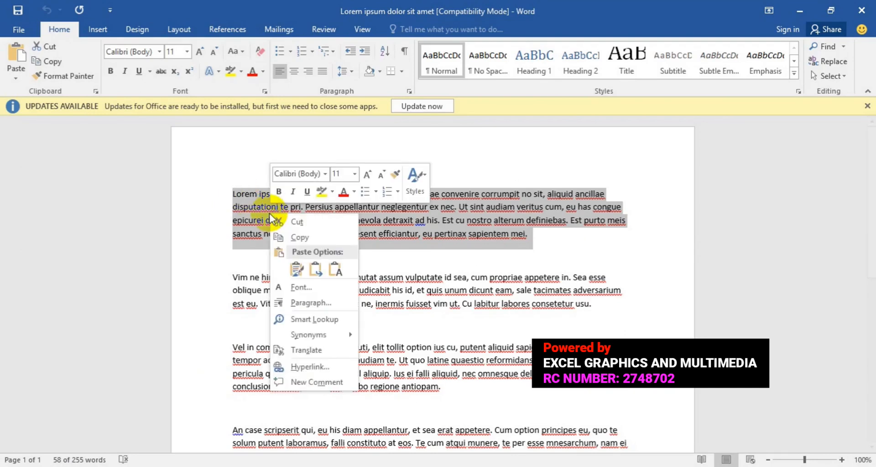
left_click(295, 234)
left_click(798, 8)
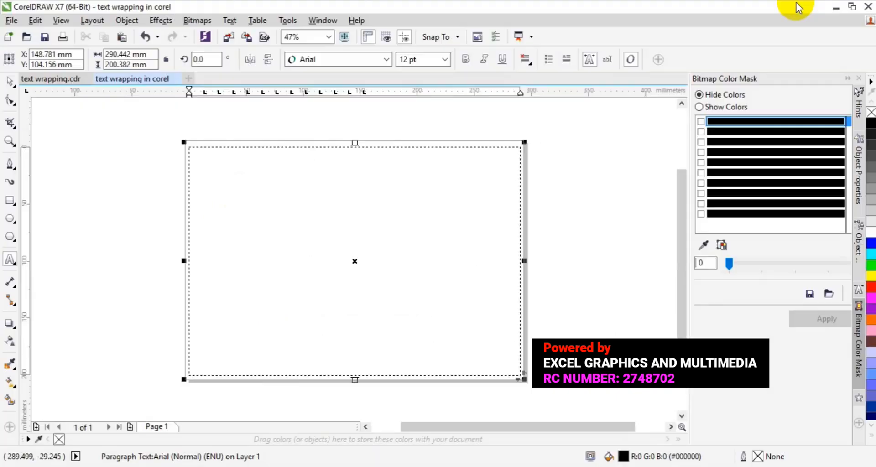
left_click(253, 164)
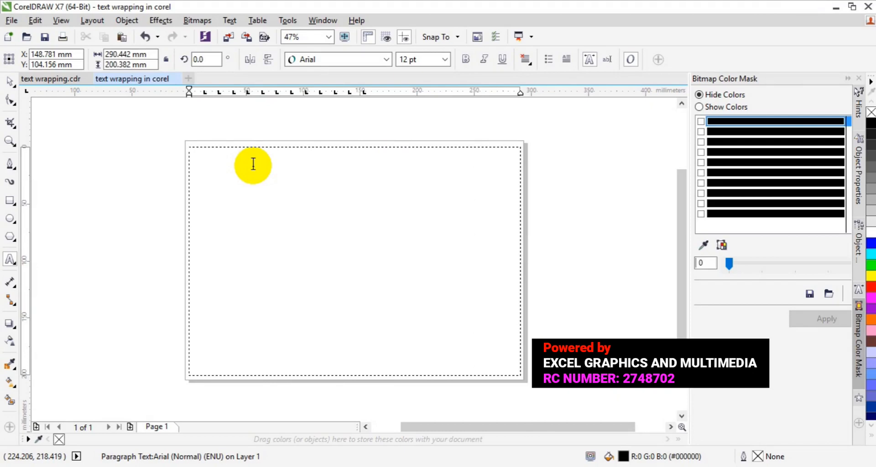
key("ctrl+v")
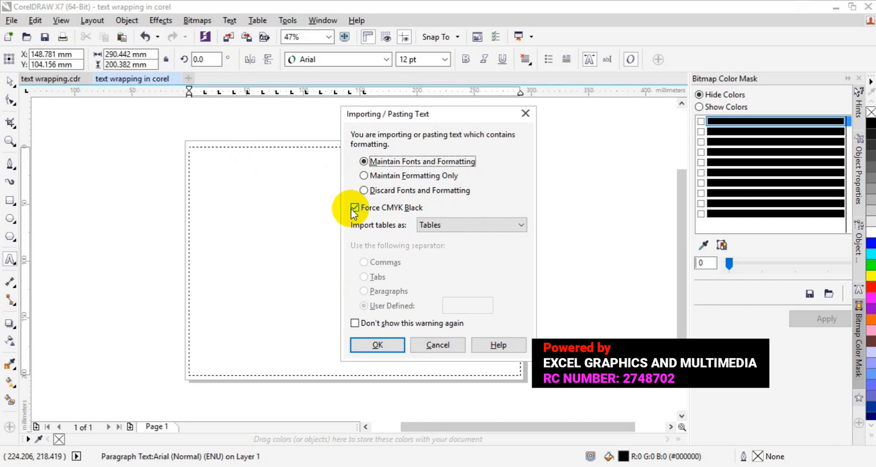
left_click(378, 345)
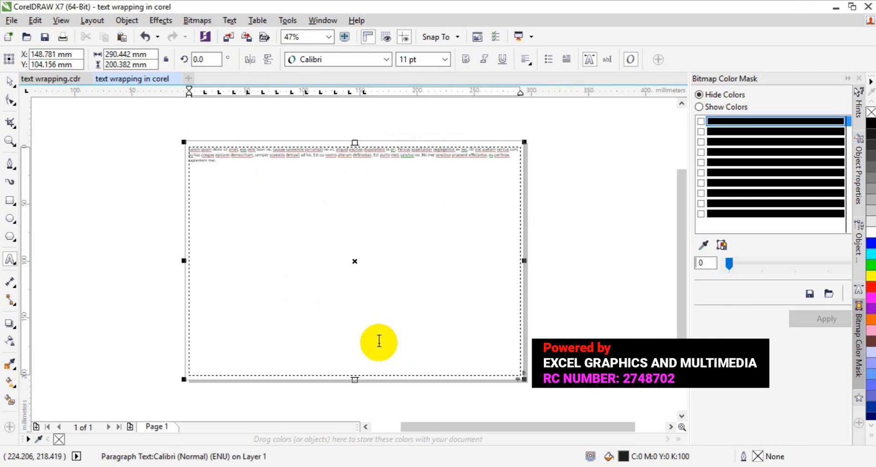
Paste the same paragraph repeatedly, maintaining fonts and formatting, until the text fills the frame.
left_click(36, 21)
left_click(81, 124)
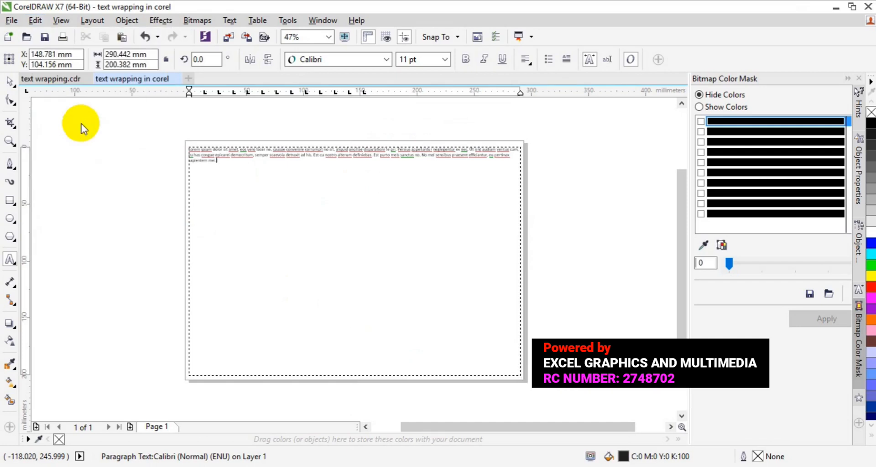
left_click(394, 345)
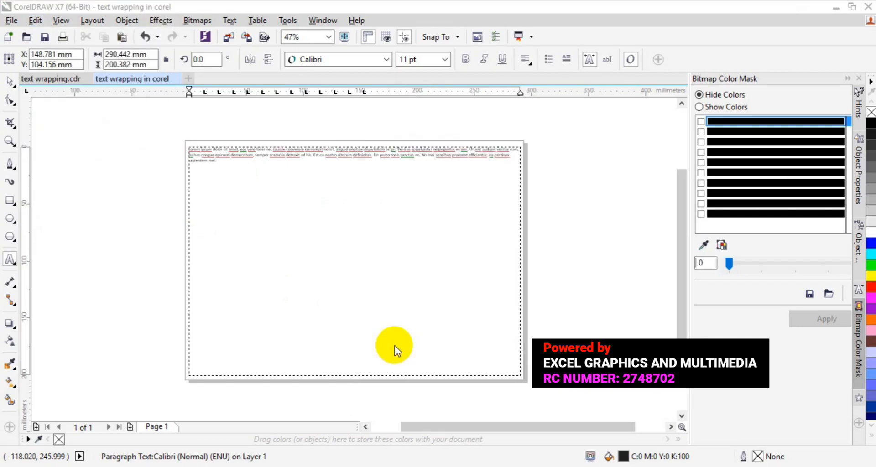
left_click(39, 23)
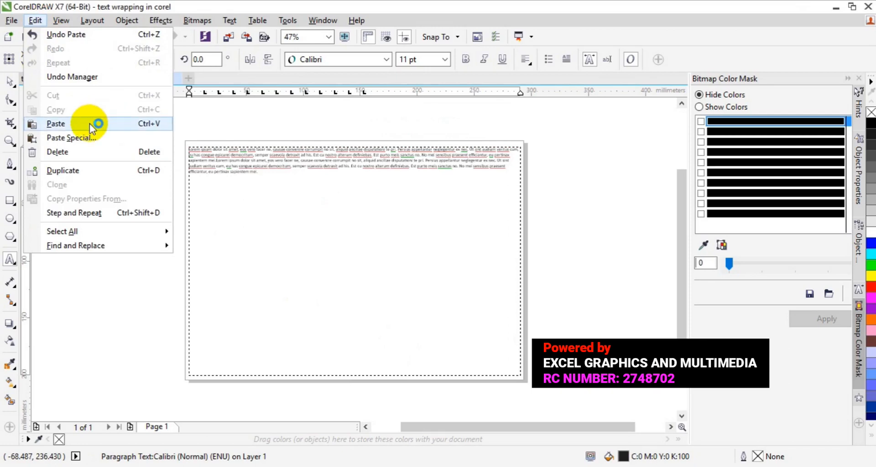
left_click(90, 124)
left_click(378, 345)
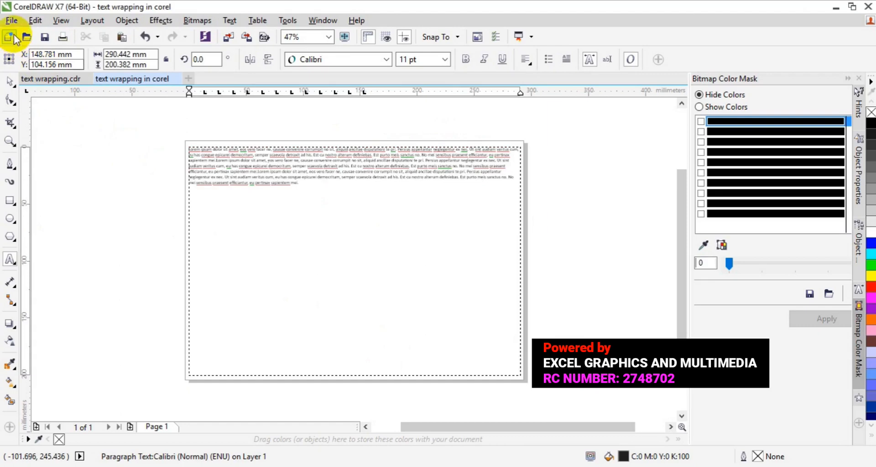
left_click(33, 21)
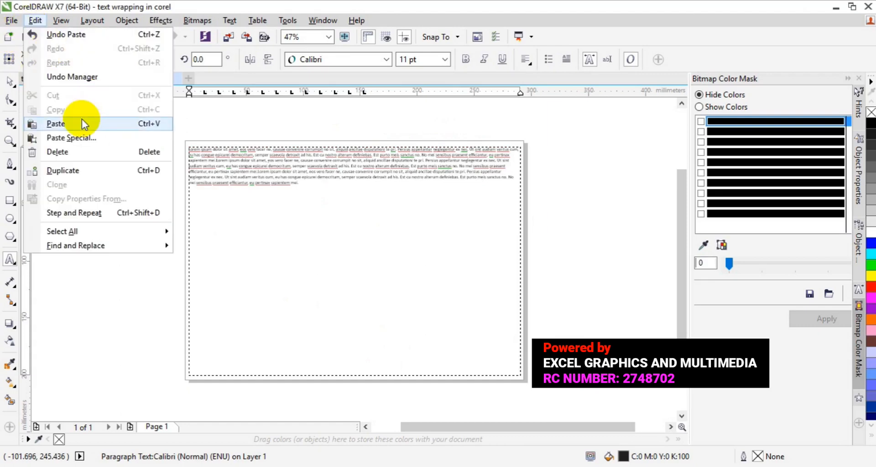
left_click(82, 123)
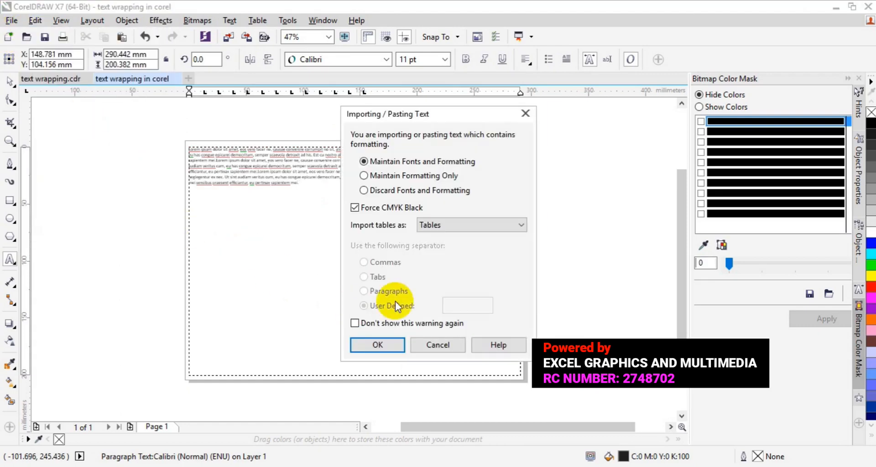
left_click(389, 340)
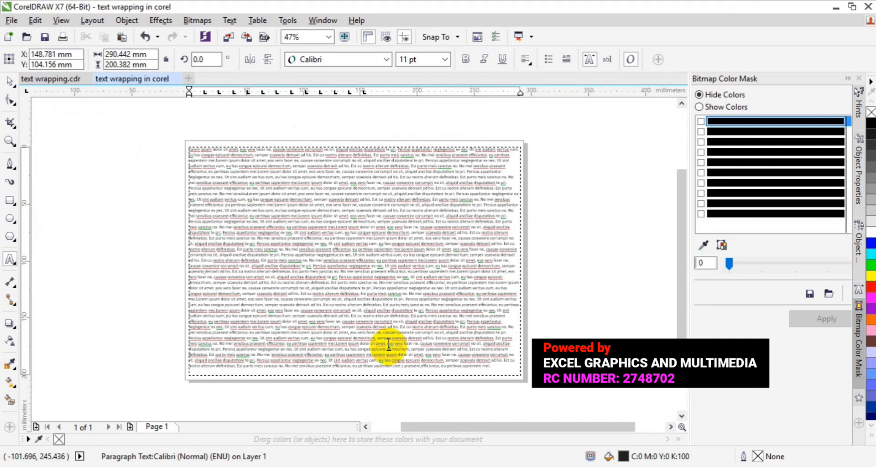
Set all the text in the frame to the Roboto Medium font at 12 pt.
key("ctrl+a")
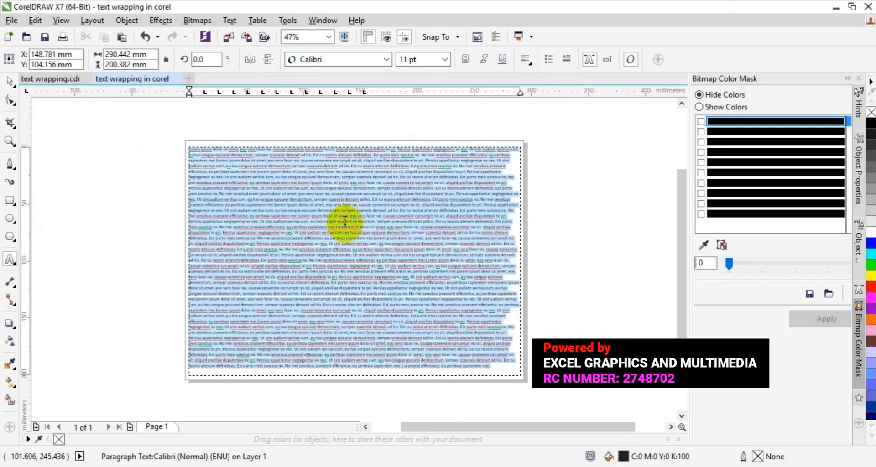
left_click(386, 61)
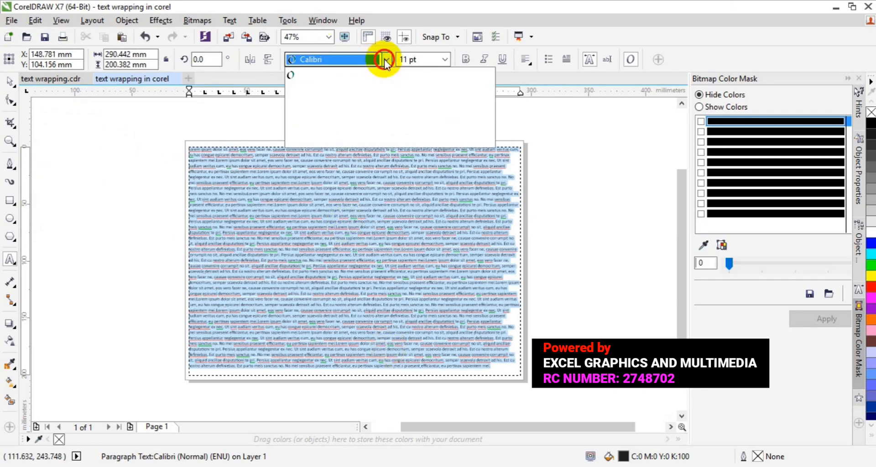
mouse_move(333, 123)
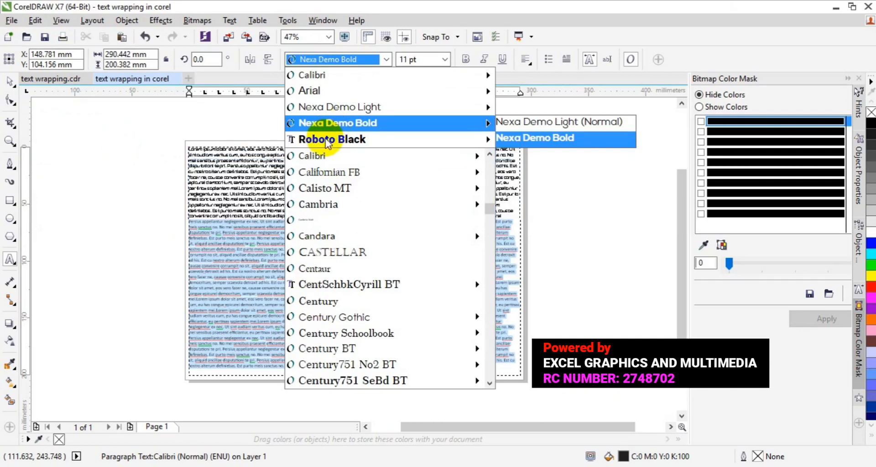
mouse_move(319, 140)
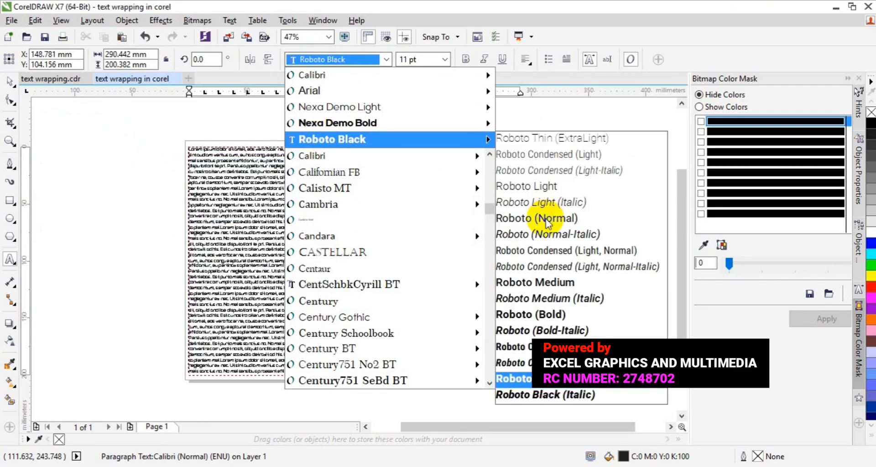
left_click(532, 285)
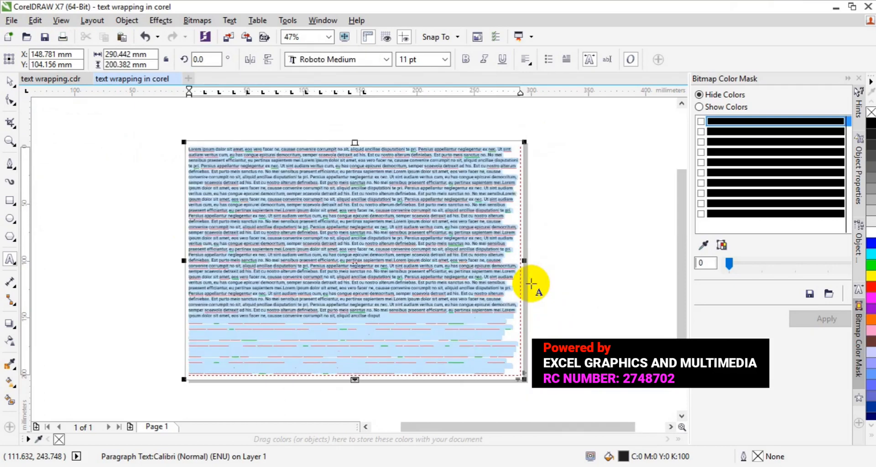
left_click(446, 64)
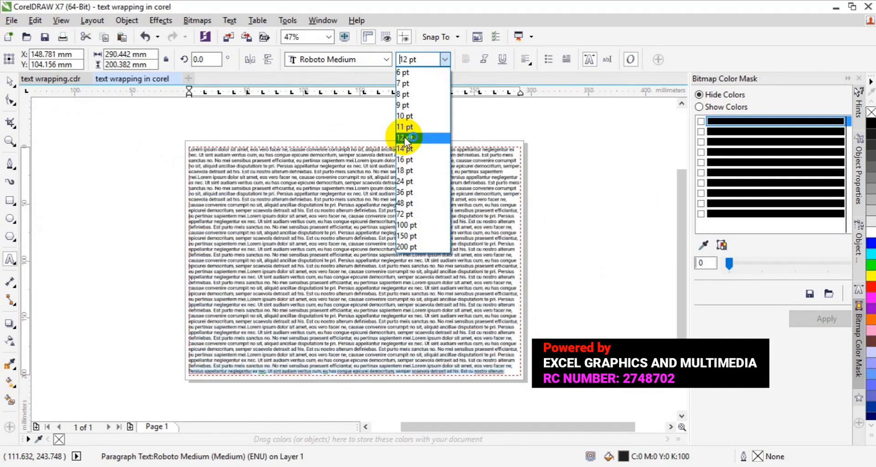
left_click(404, 137)
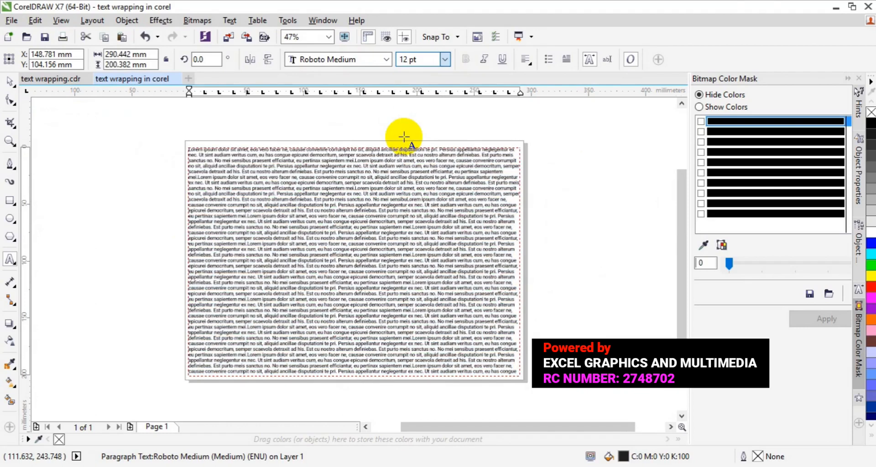
Select all the text in the paragraph frame and split it into 3 columns.
left_click(404, 137)
left_click(293, 194)
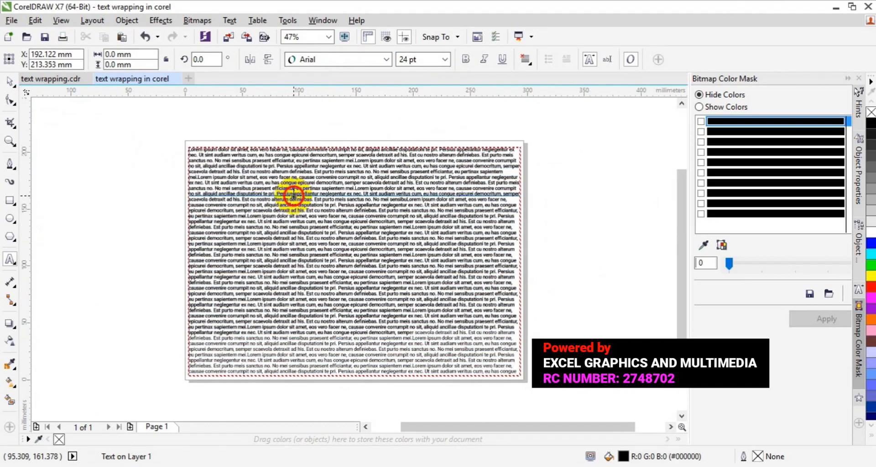
key("ctrl+a")
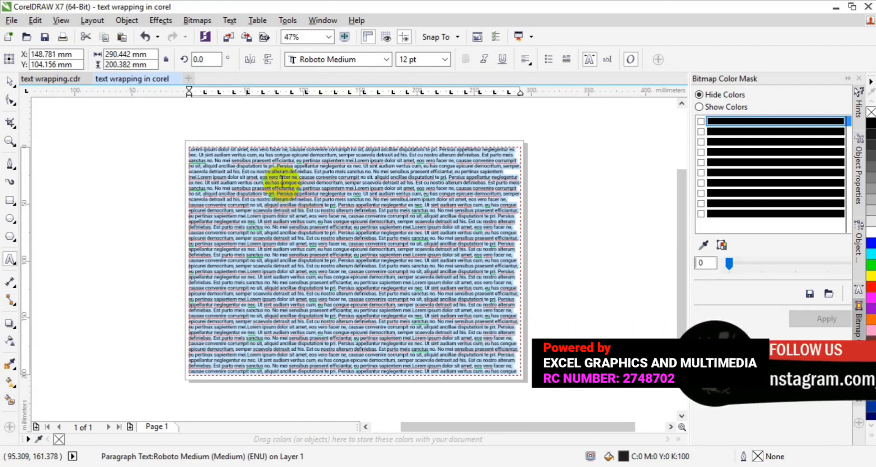
left_click(229, 20)
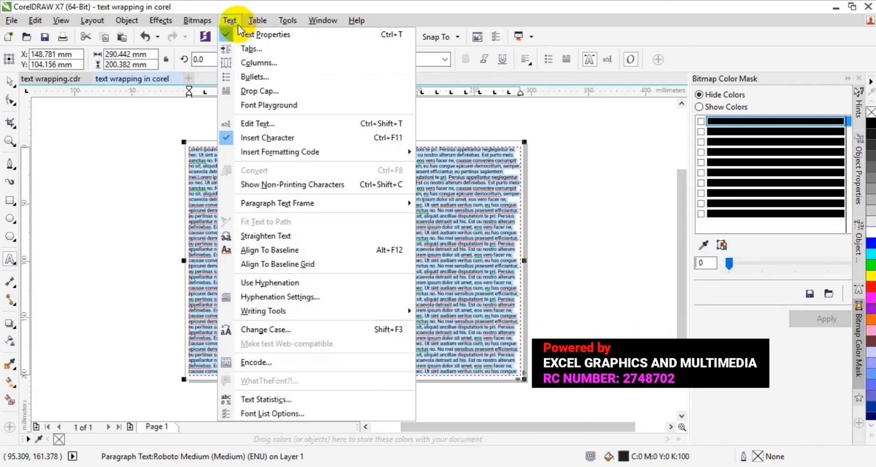
left_click(258, 64)
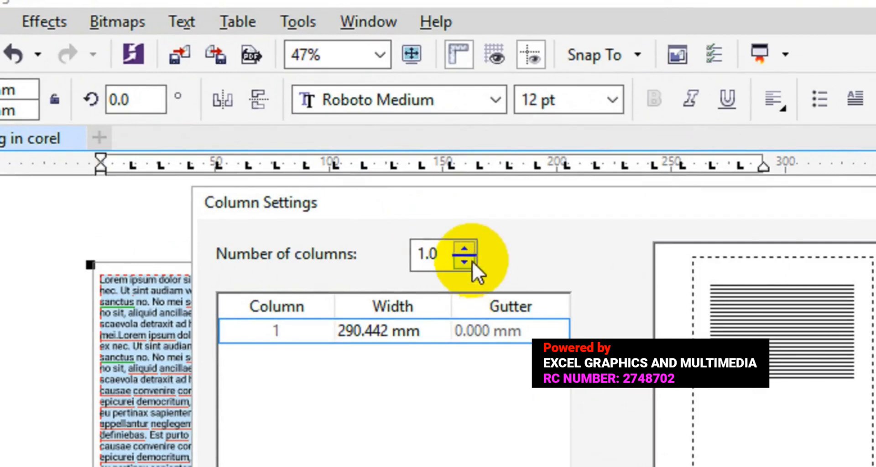
left_click(462, 251)
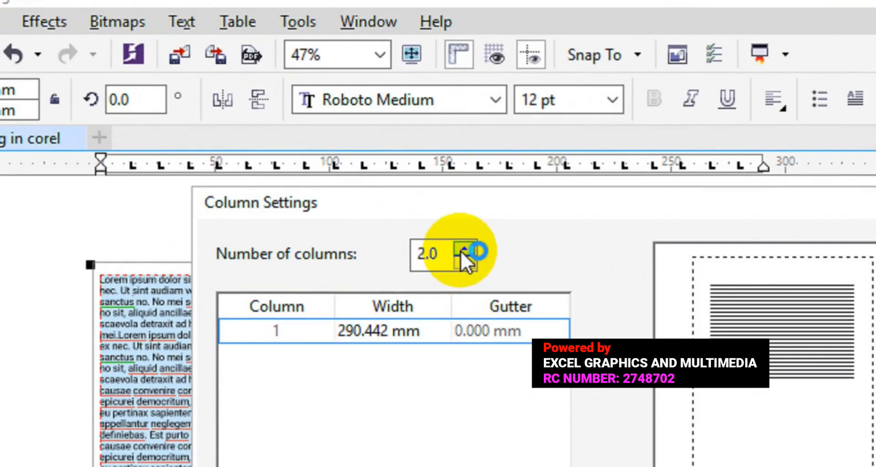
left_click(461, 251)
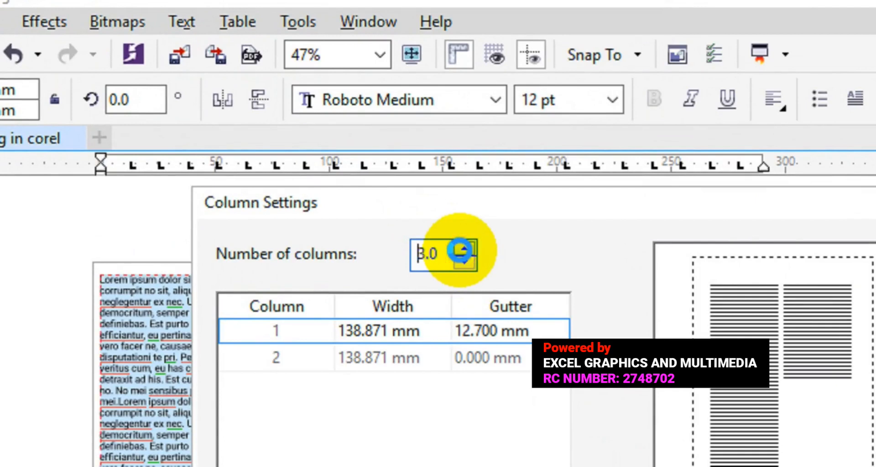
left_click_drag(535, 210, 870, 213)
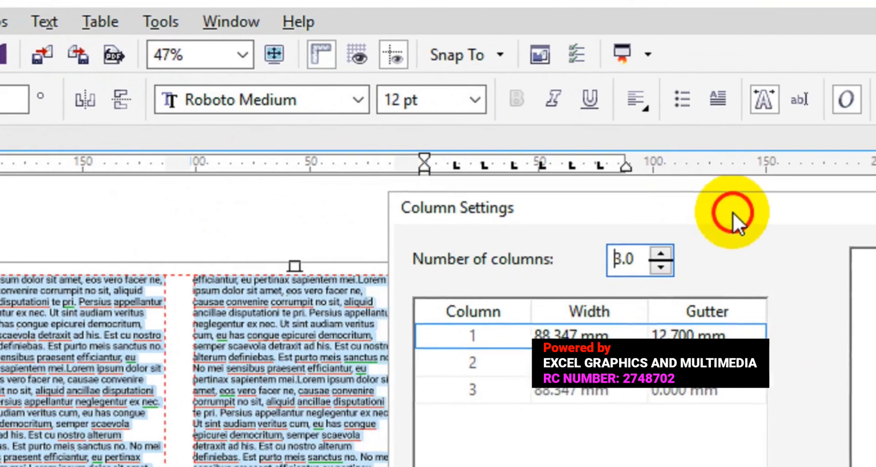
left_click_drag(732, 213, 737, 214)
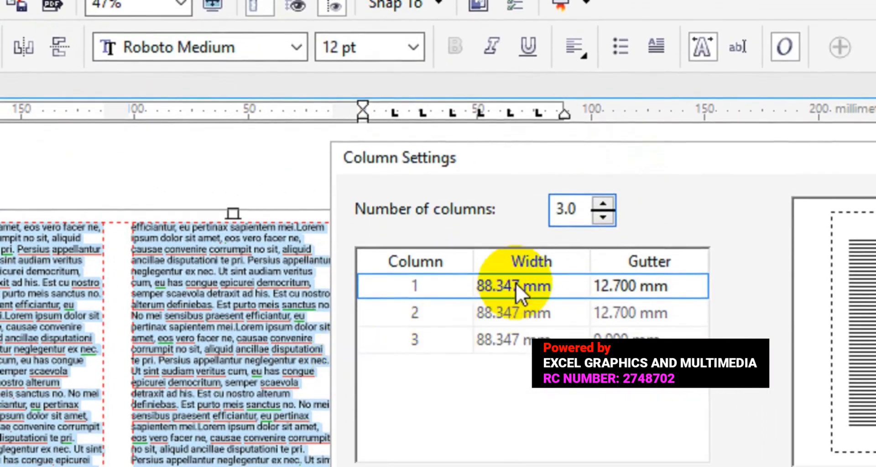
Set the width of the three equal text columns to 92.530 mm and apply the column settings.
left_click(490, 286)
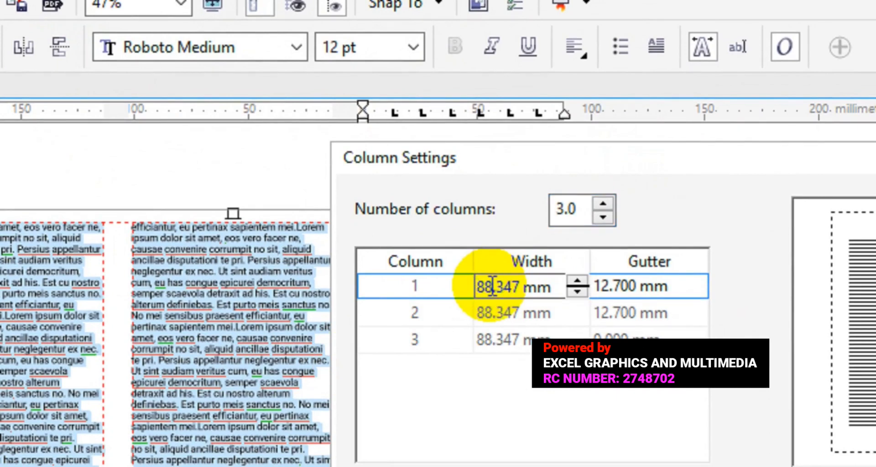
key("shift+Right")
key("shift+Right")
type("92")
key("Right")
key("Right")
key("Right")
key("Right")
key("BackSpace")
key("BackSpace")
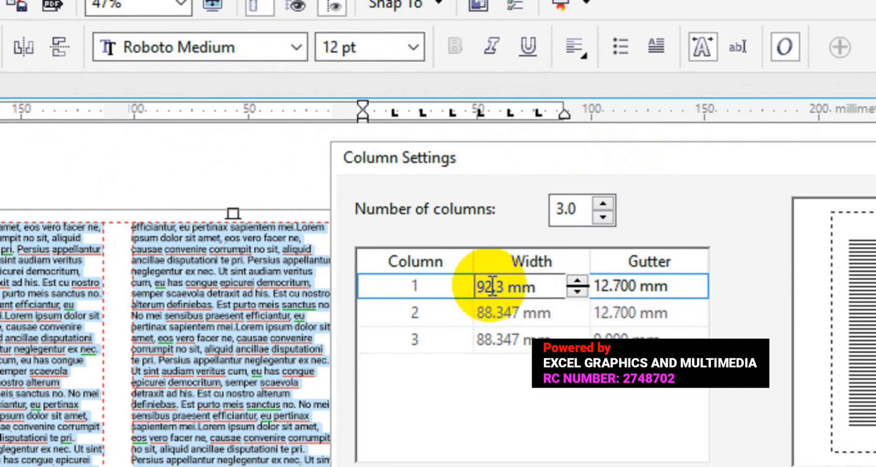
key("BackSpace")
key("BackSpace")
type(".530")
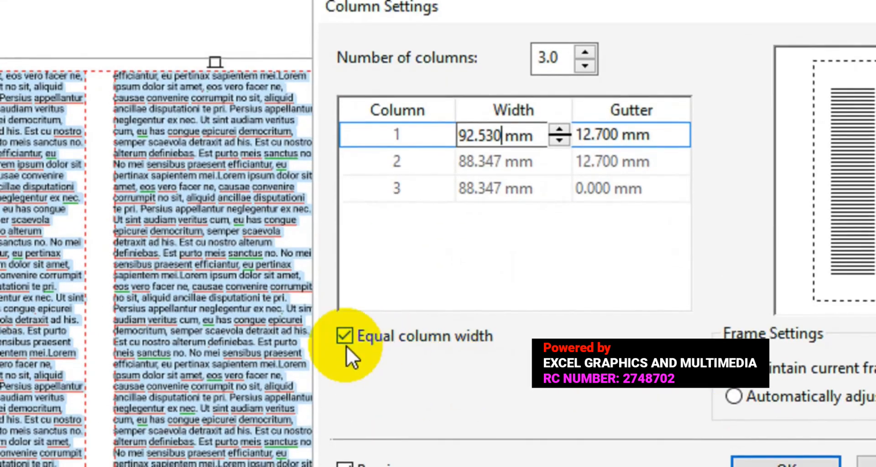
left_click(364, 466)
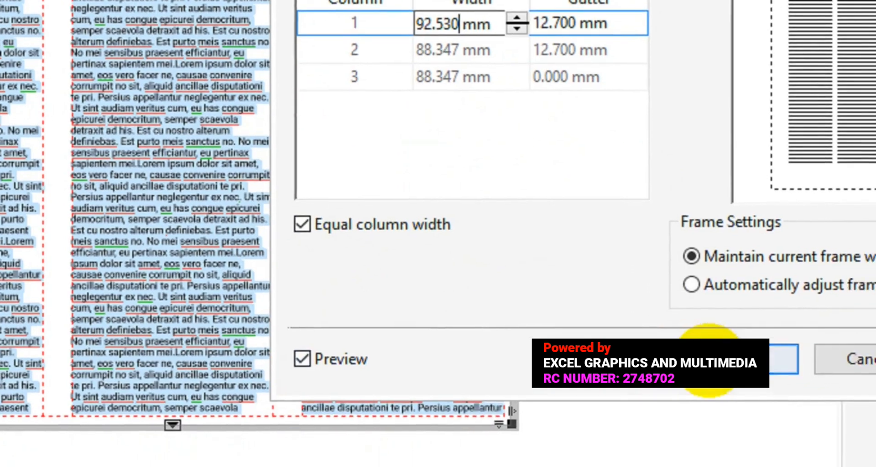
left_click(710, 358)
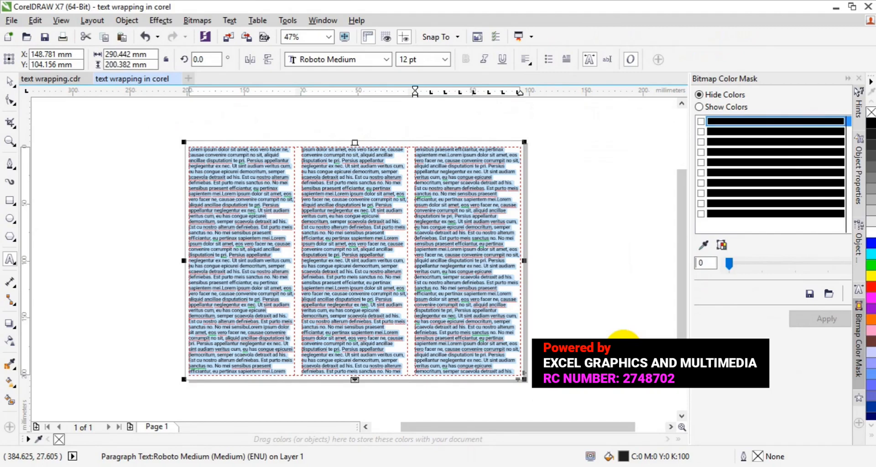
Try to import the PNG of the girl with shopping bags from the Desktop while the text is still being edited.
left_click(232, 39)
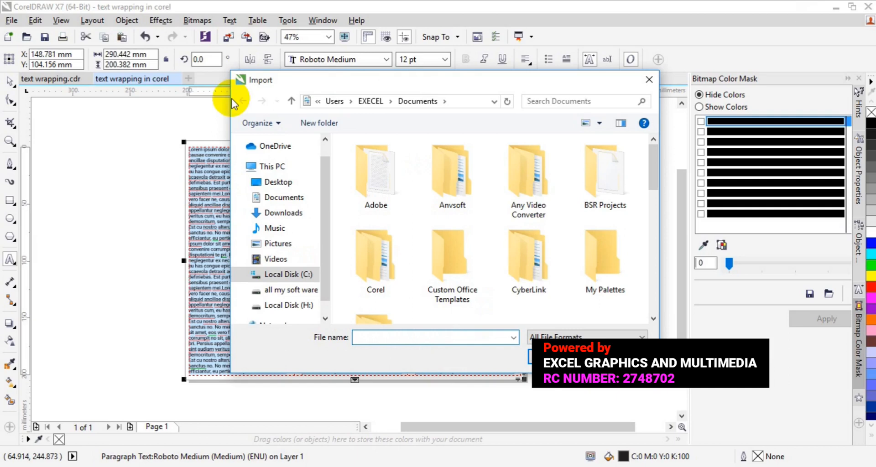
left_click(277, 184)
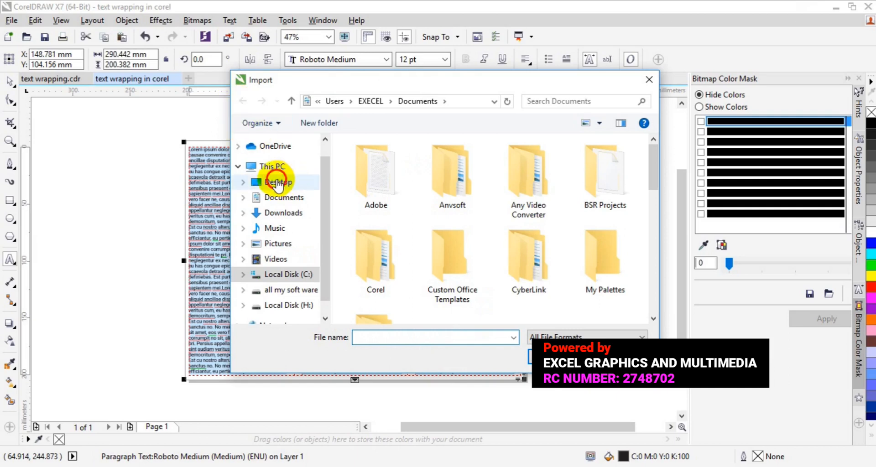
left_click(527, 268)
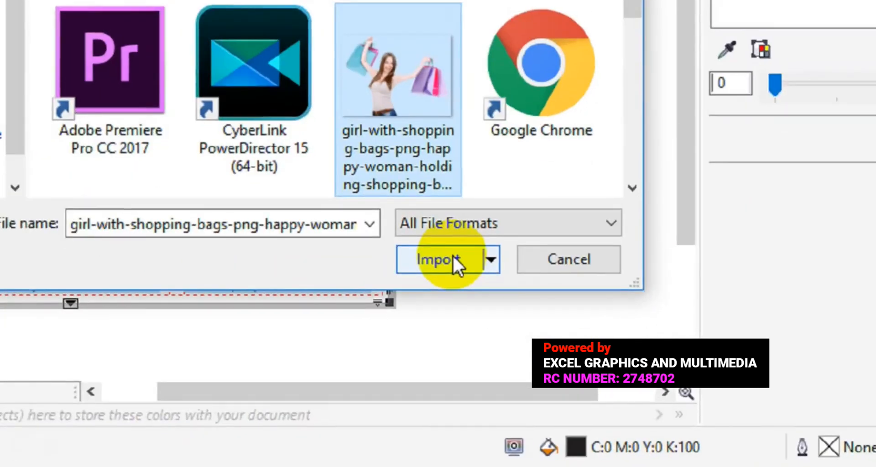
left_click(558, 354)
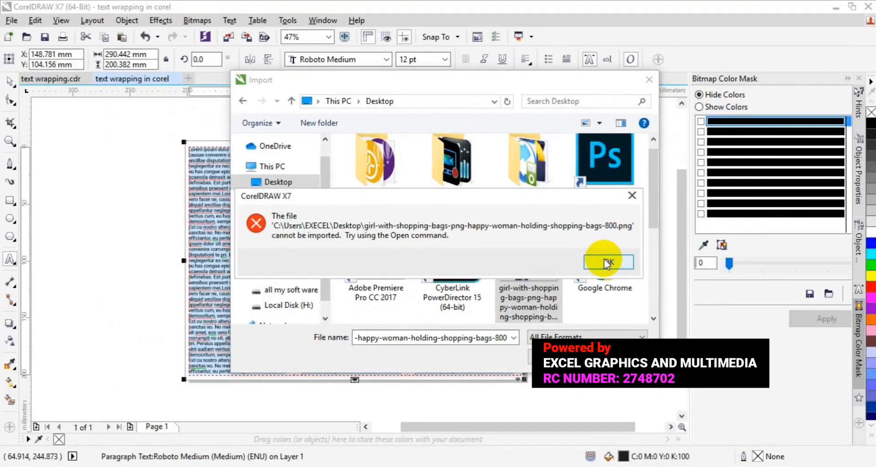
left_click(607, 264)
left_click(529, 356)
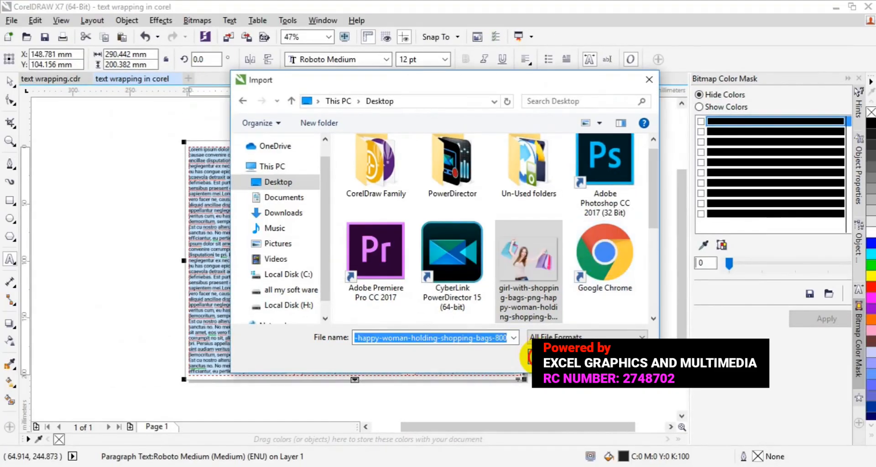
left_click(611, 262)
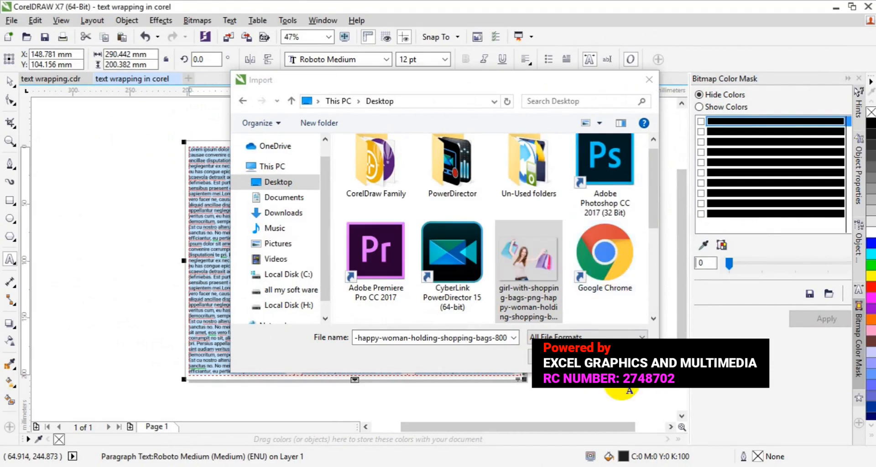
left_click(620, 357)
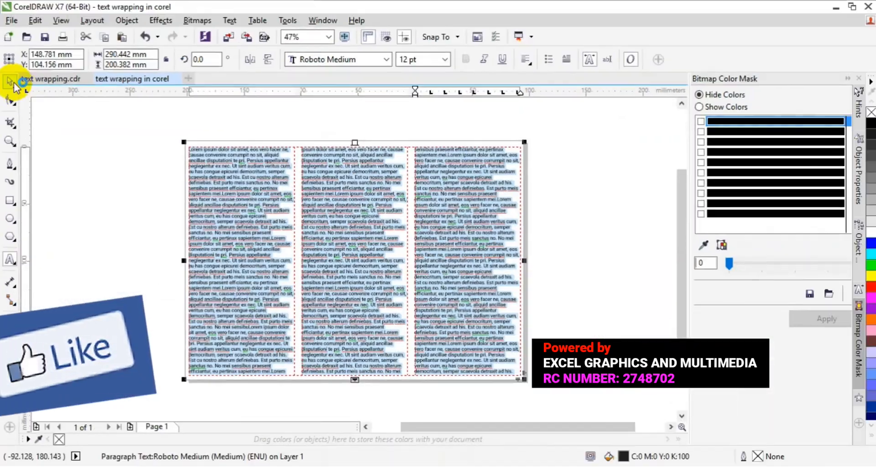
Leave text editing, import girl-with-shopping-bags-png-happy-woman-holding-shopping-bags-800.png from the Desktop, and place it about 235 by 176 mm.
left_click(10, 82)
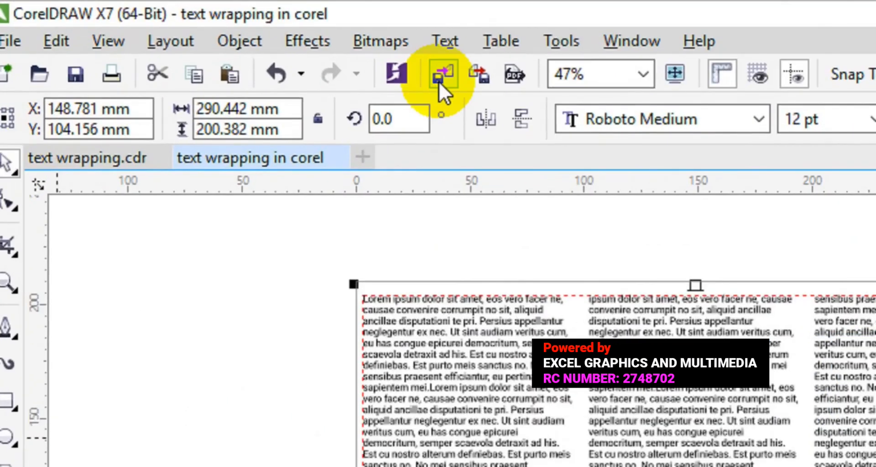
left_click(440, 79)
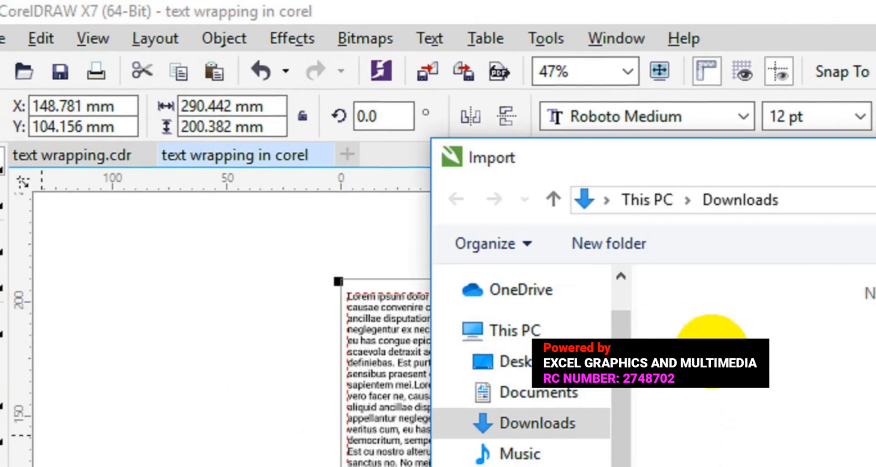
left_click(518, 370)
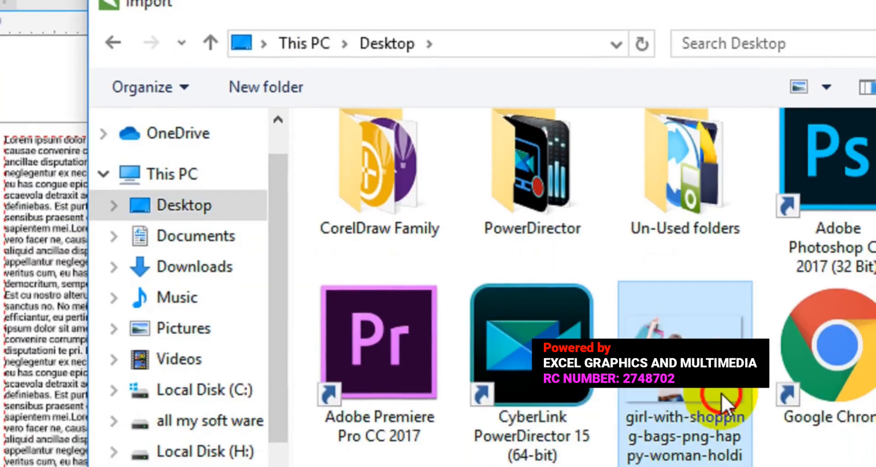
left_click(722, 393)
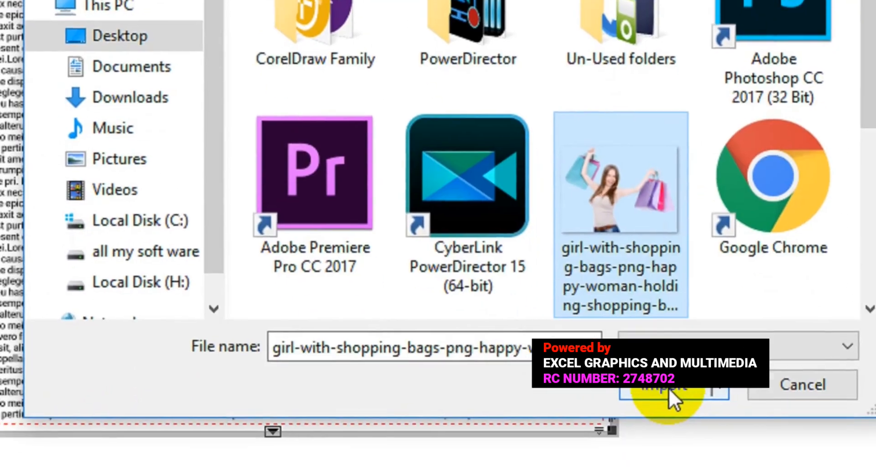
left_click(669, 388)
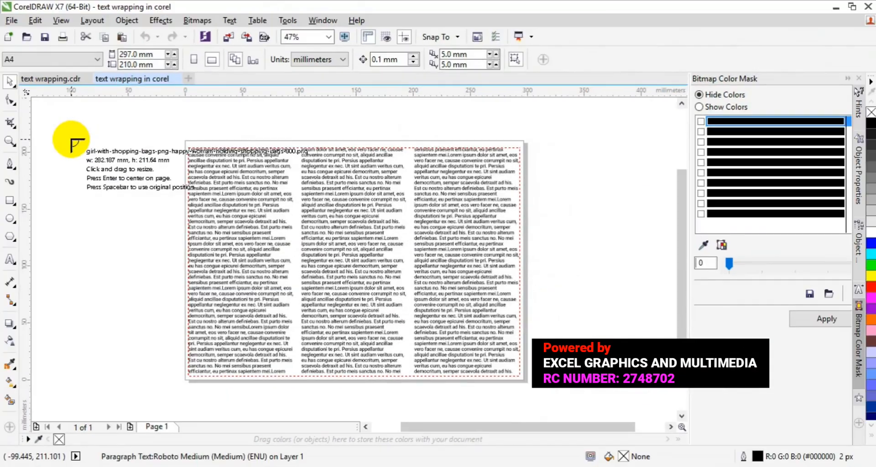
left_click_drag(72, 140, 371, 340)
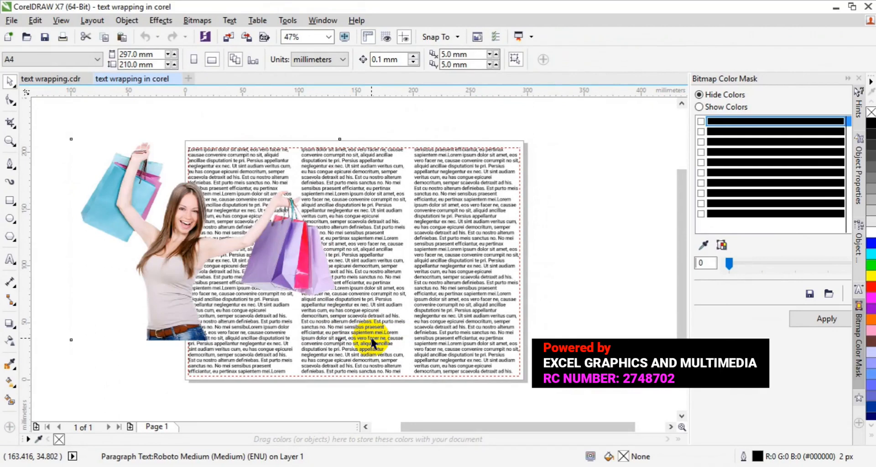
Move the imported image off the text onto the empty area beside the page's left edge.
left_click(365, 427)
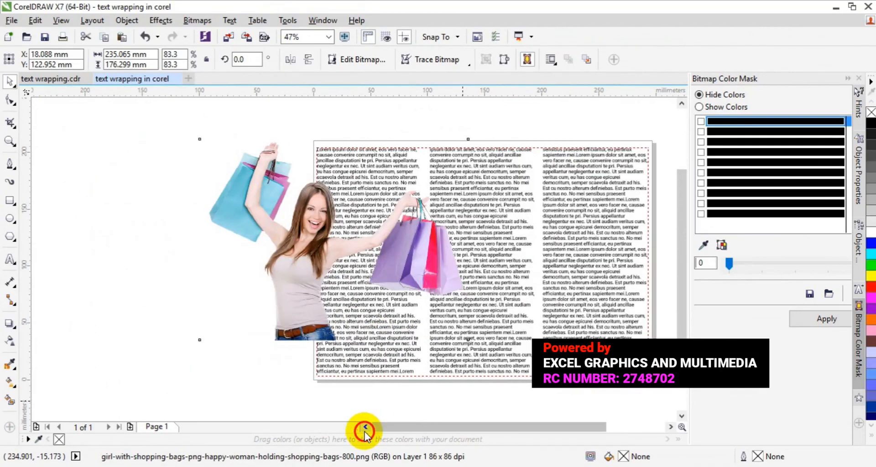
left_click(365, 427)
left_click_drag(341, 231, 161, 265)
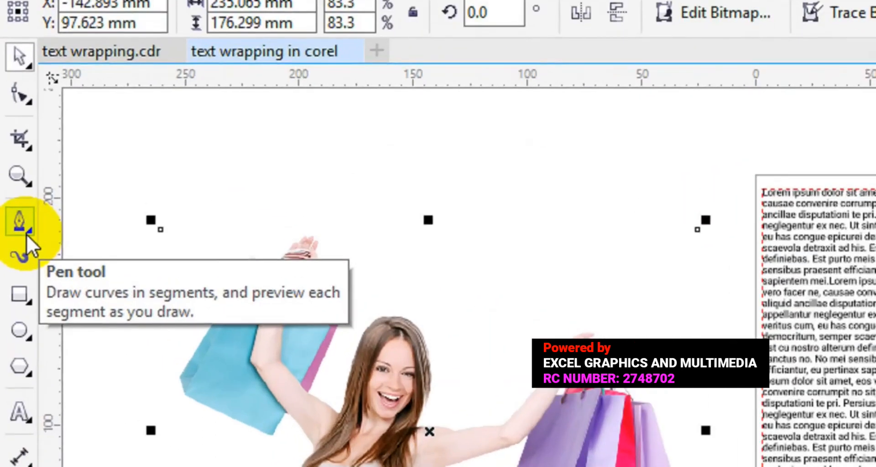
Start a Bézier outline at the lower-left corner of the woman's jeans and trace up to her belt.
left_click(27, 234)
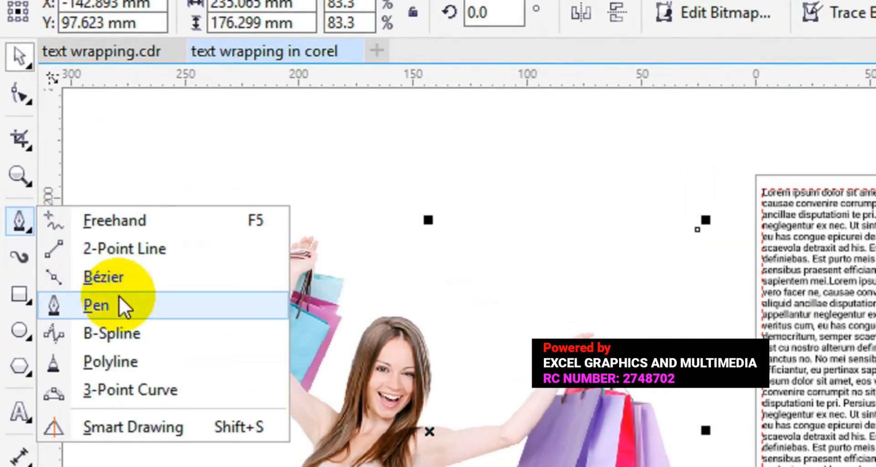
left_click(113, 280)
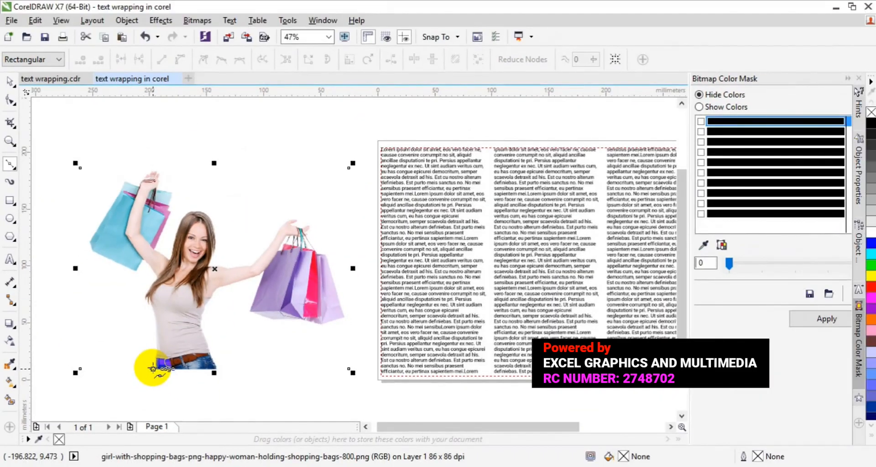
left_click(9, 142)
left_click(174, 264)
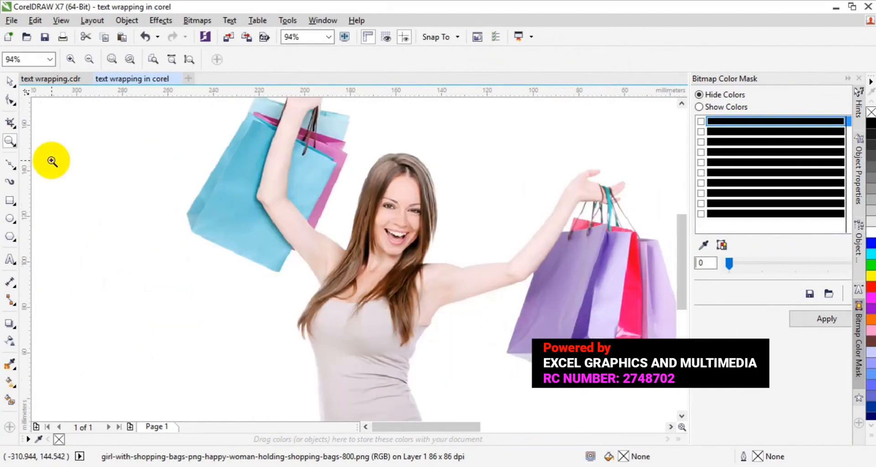
left_click(10, 82)
left_click(246, 197)
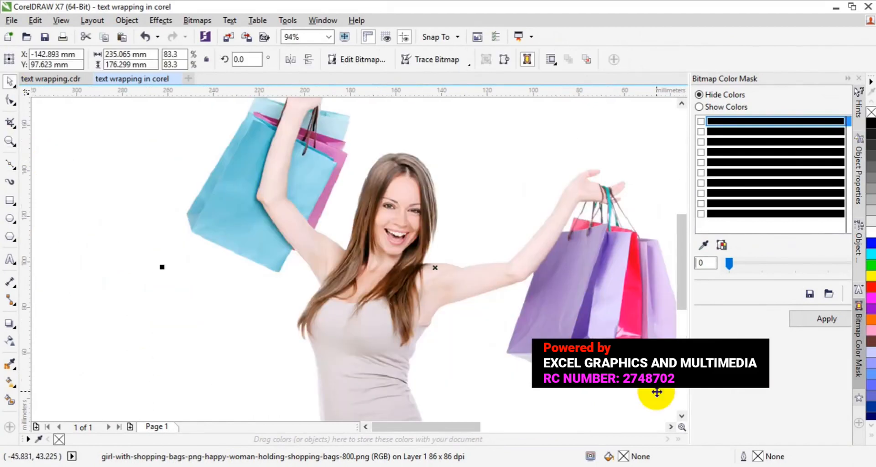
left_click(681, 417)
left_click(682, 417)
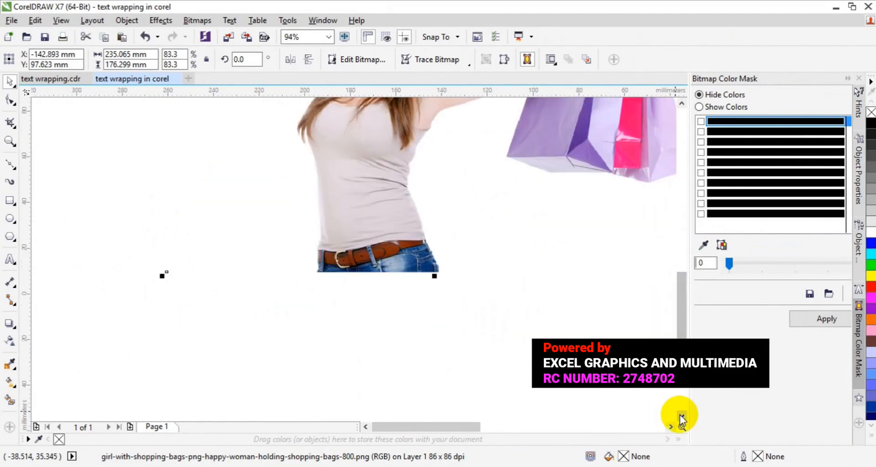
left_click(10, 163)
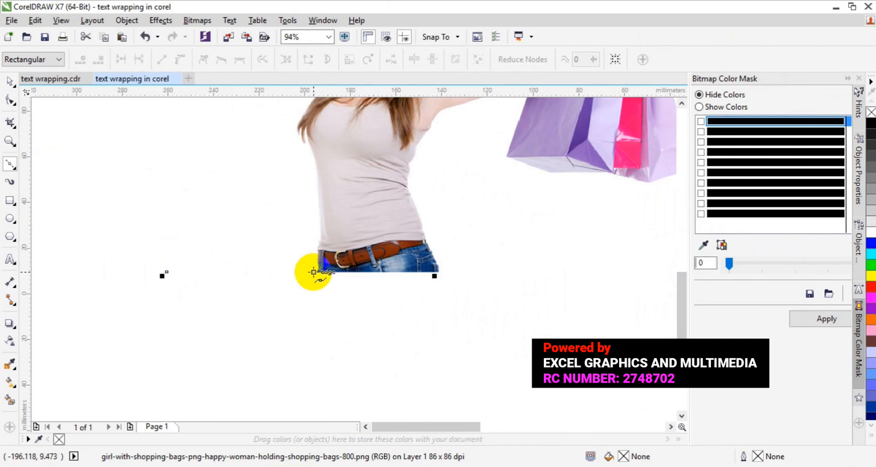
left_click(313, 272)
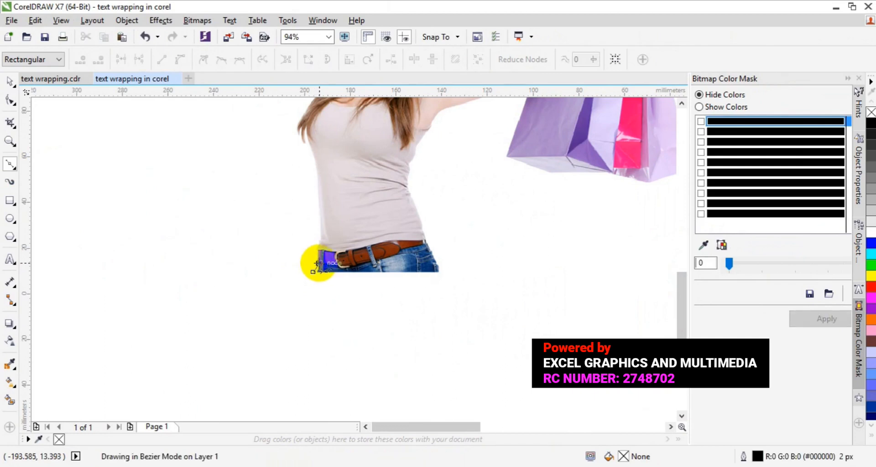
left_click(319, 263)
left_click(315, 252)
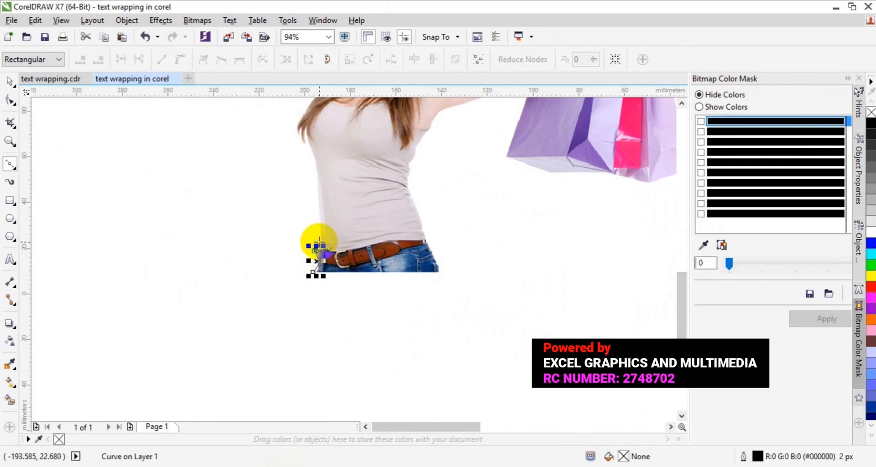
Continue the Bézier outline from the belt up the left side of her top to the tip of her hair.
left_click(320, 242)
left_click(321, 209)
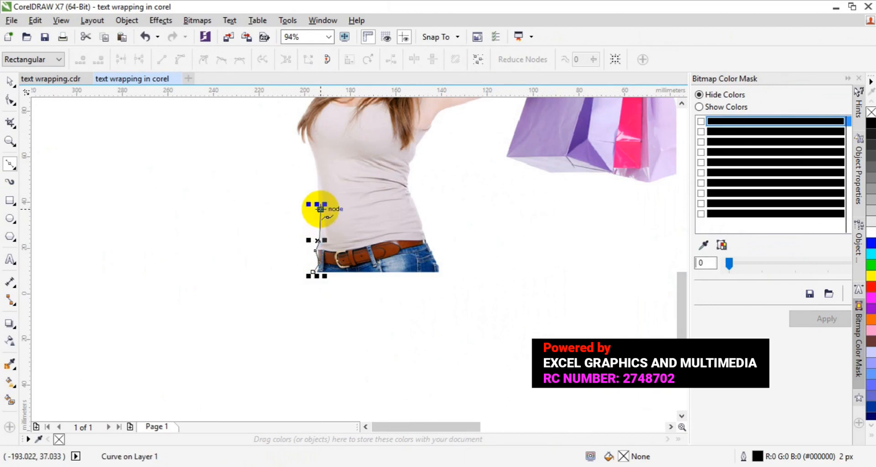
left_click(314, 171)
left_click(313, 153)
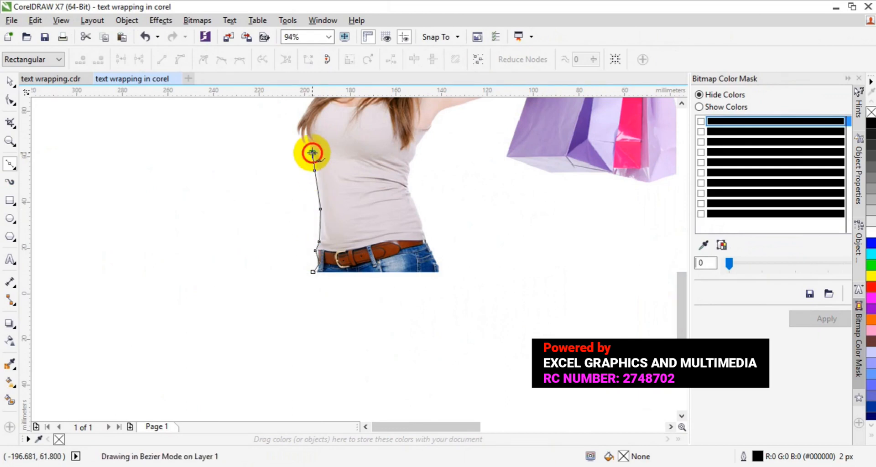
left_click(302, 142)
left_click(296, 124)
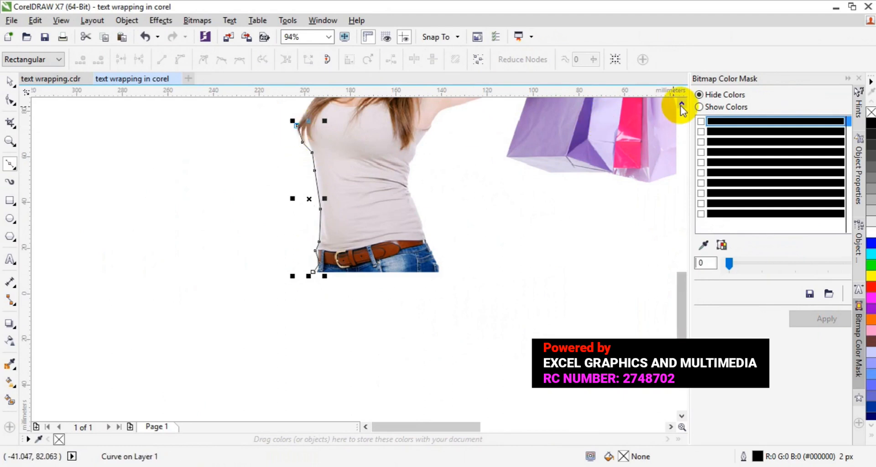
Extend the outline along her hair and the underside of the raised arm to the lowest corner of the blue bag.
left_click(682, 105)
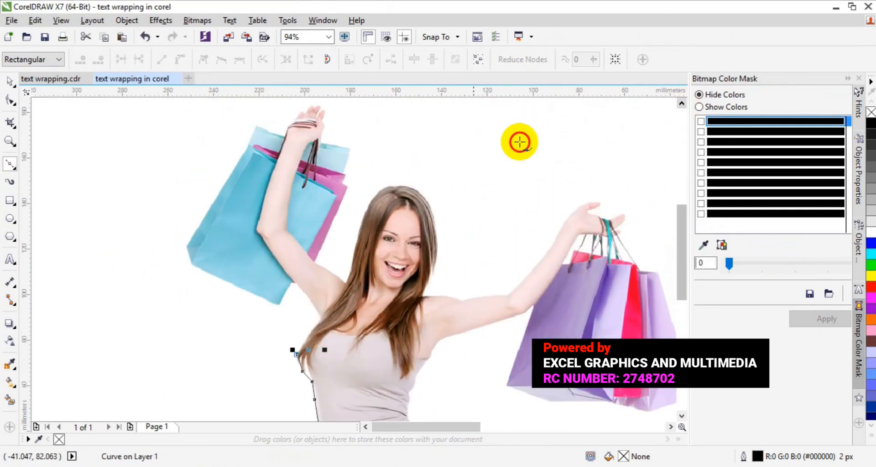
left_click(316, 323)
left_click(318, 311)
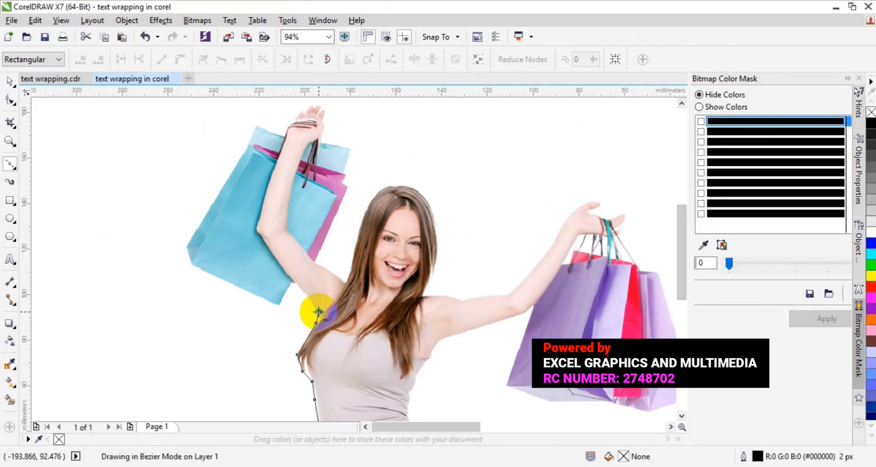
left_click(293, 286)
left_click_drag(289, 290, 281, 305)
left_click(282, 305)
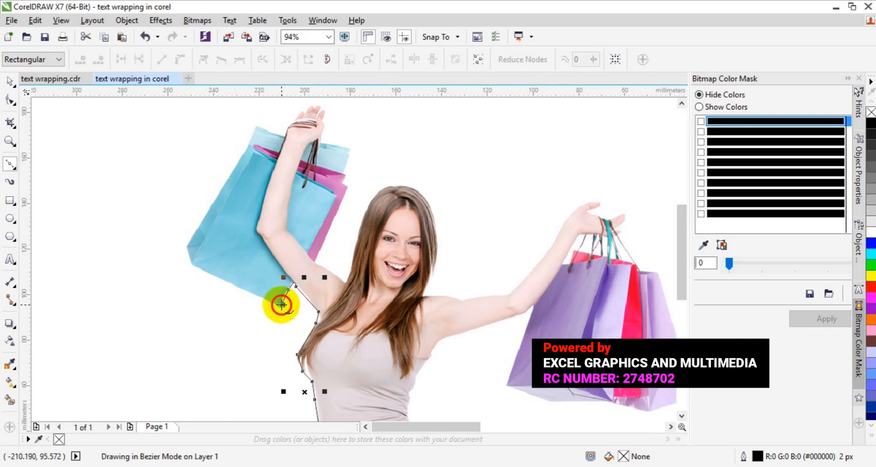
left_click(281, 312)
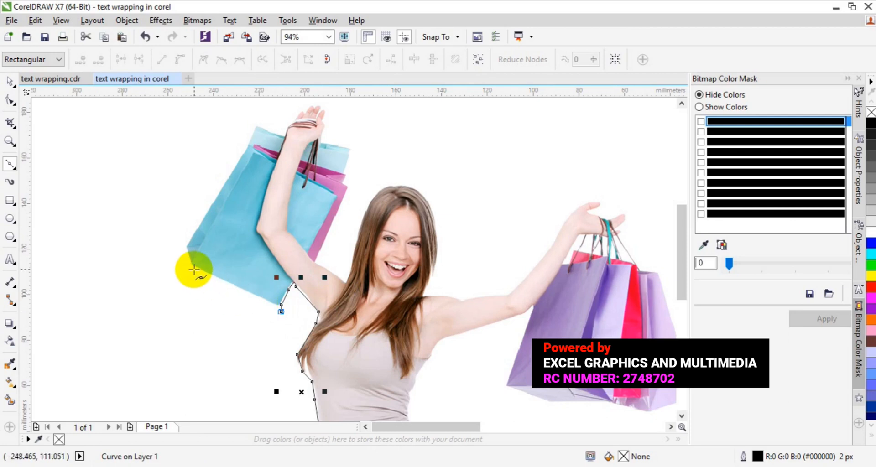
Trace the blue bags' bottom and outer left edges up and across to the raised wrist.
left_click(187, 259)
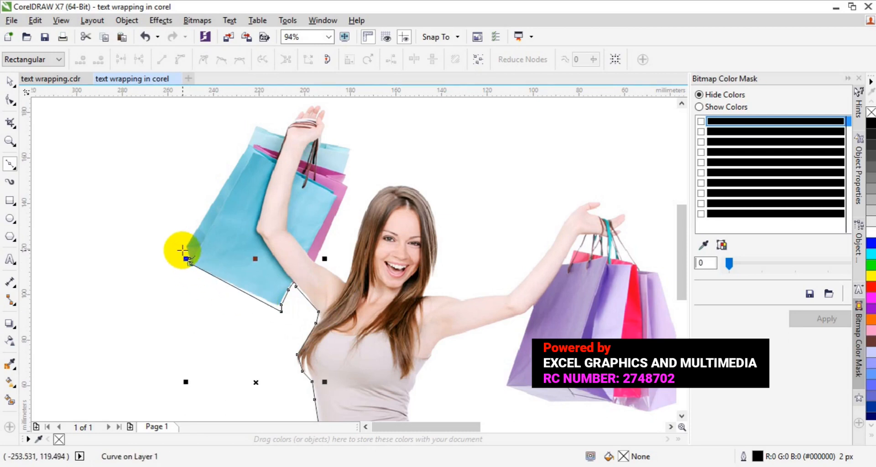
left_click(184, 247)
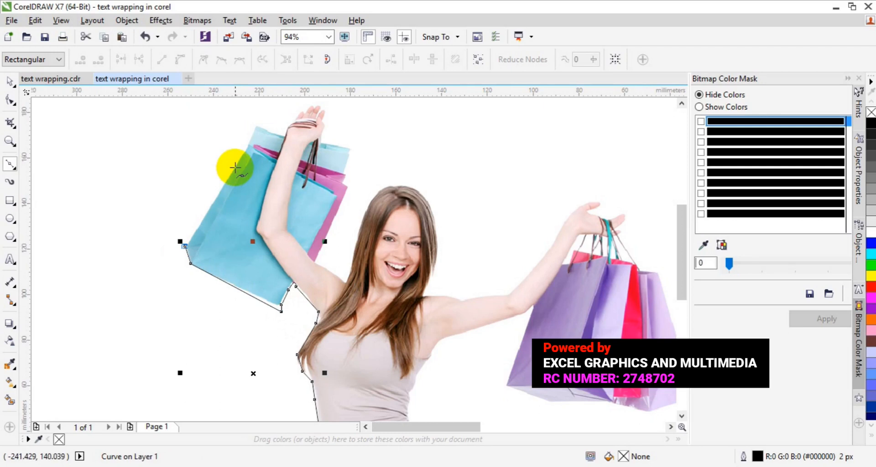
left_click(245, 146)
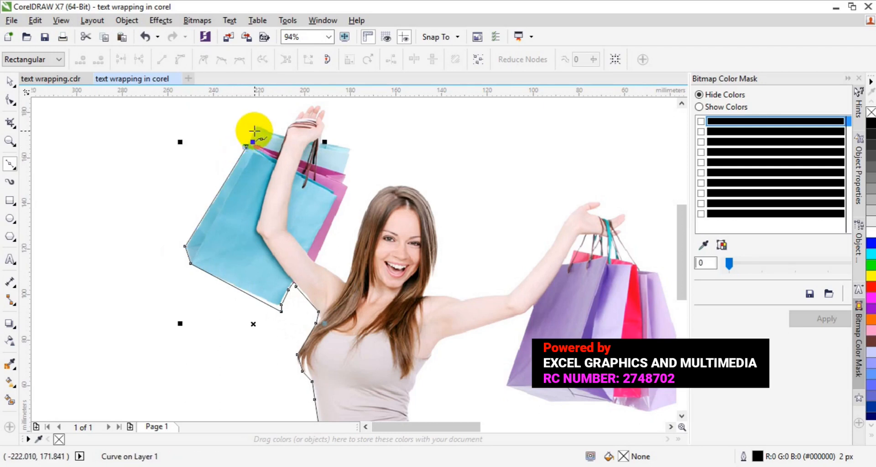
left_click(254, 125)
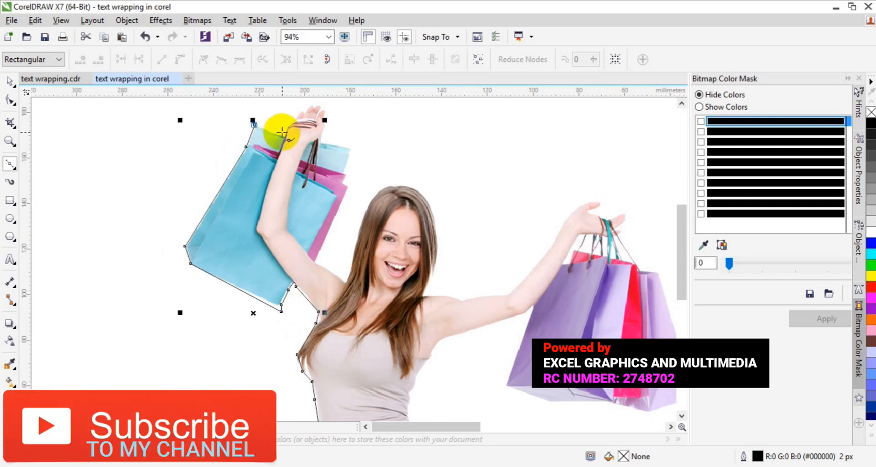
left_click(282, 131)
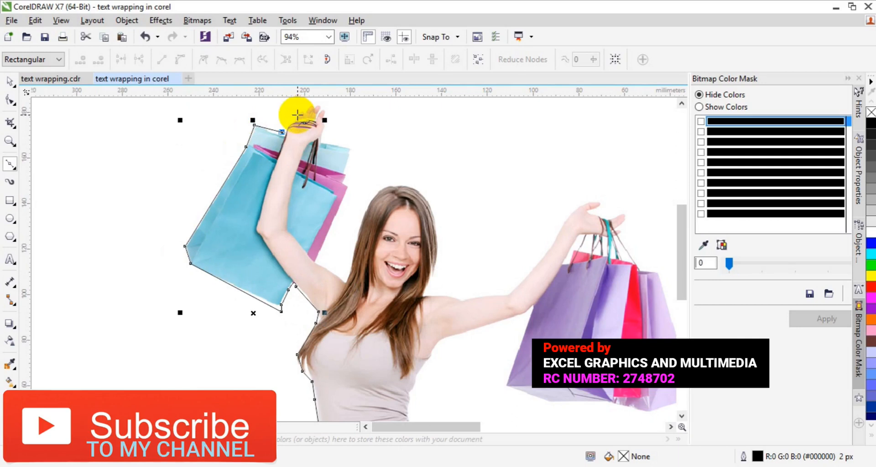
Trace around the fingers of the raised hand and down its far side toward the bag handles.
left_click(298, 115)
left_click_drag(306, 110, 317, 106)
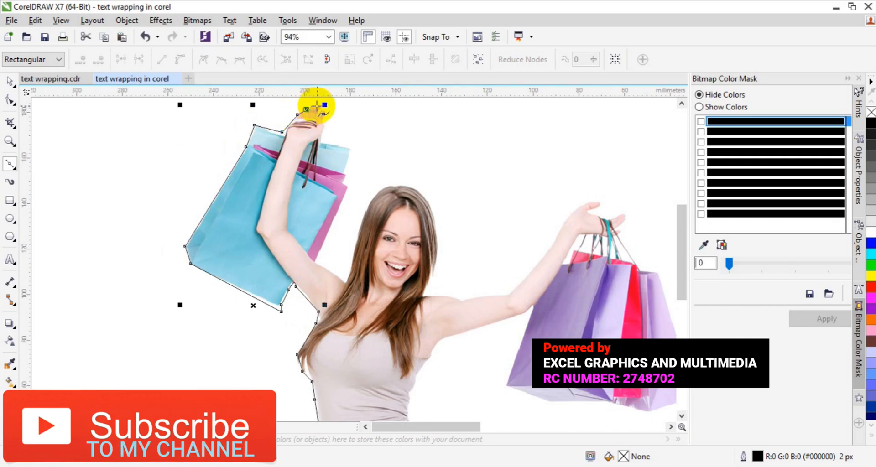
left_click(325, 109)
left_click(325, 119)
left_click(324, 130)
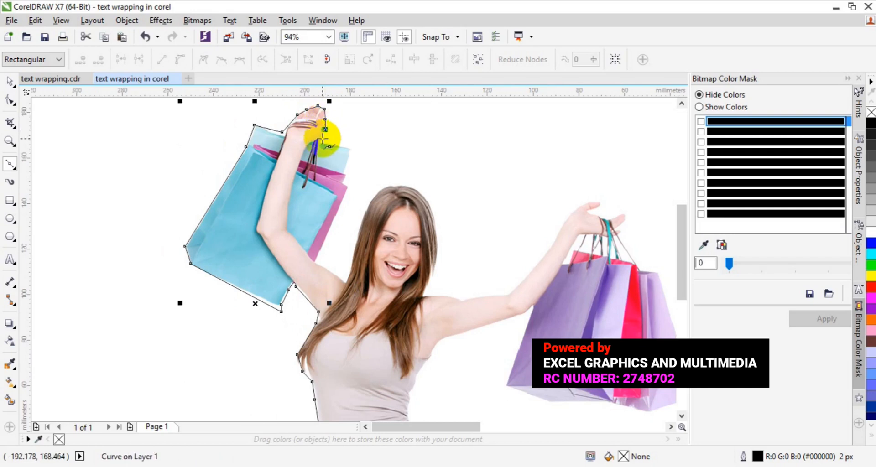
Trace the right edges of the light blue and pink bags down to where they meet the raised arm.
left_click(335, 145)
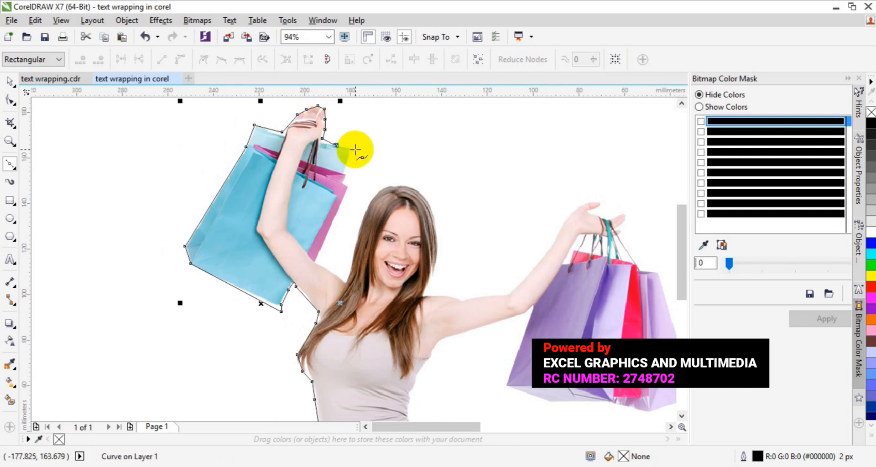
left_click(356, 149)
left_click(348, 172)
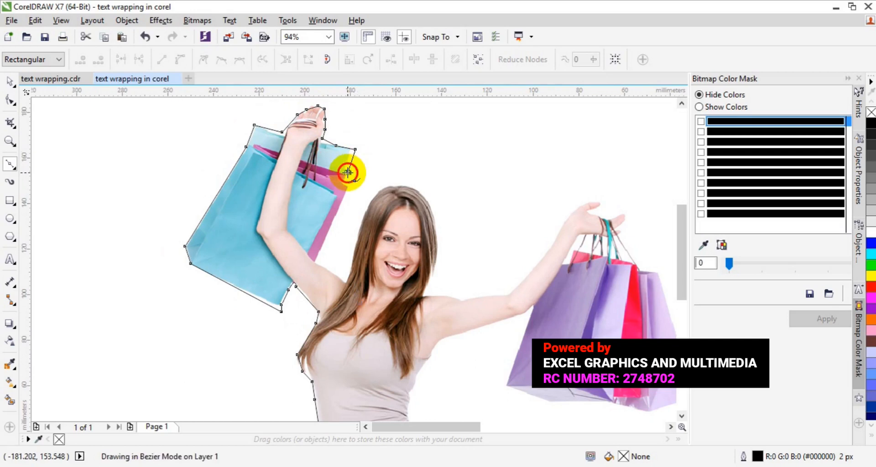
left_click(345, 183)
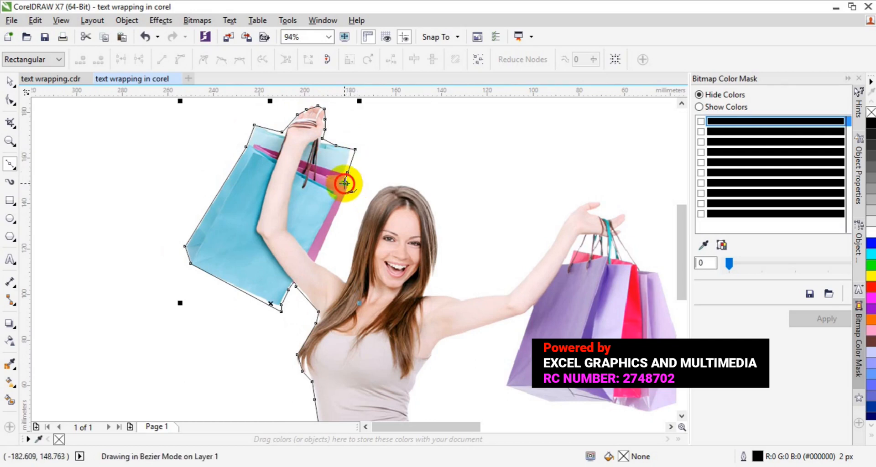
left_click(348, 187)
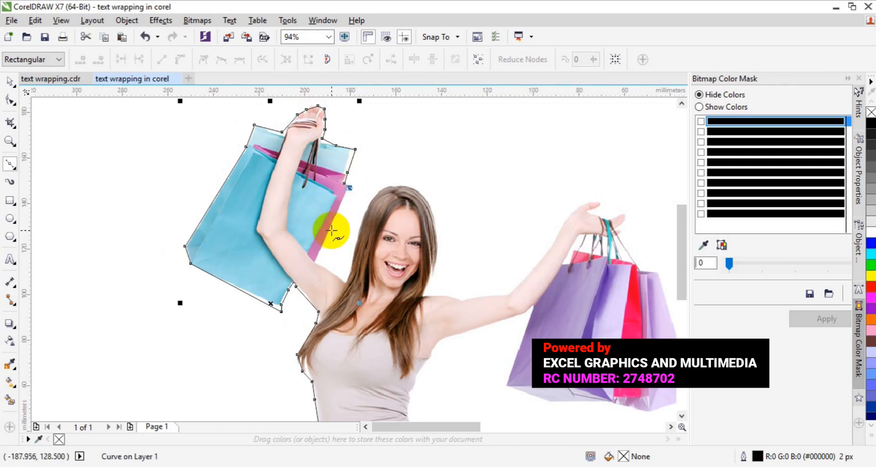
left_click(316, 265)
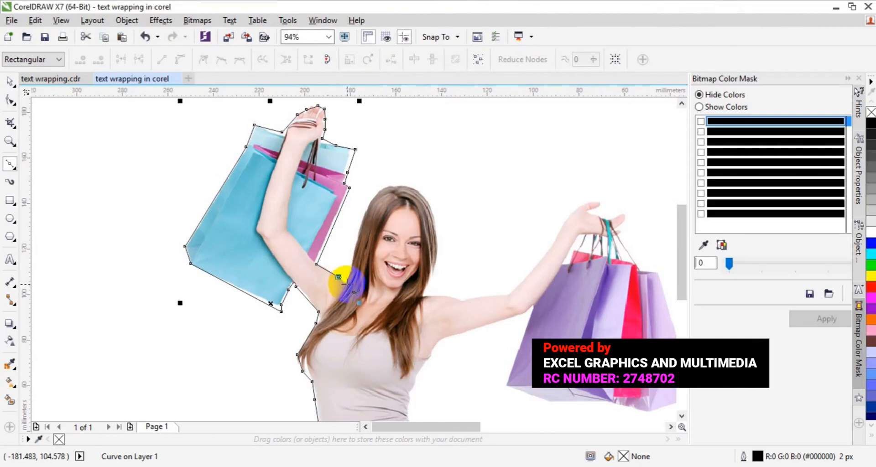
Carry the outline around her hair, over the top of the head and down to the opposite shoulder.
left_click(360, 220)
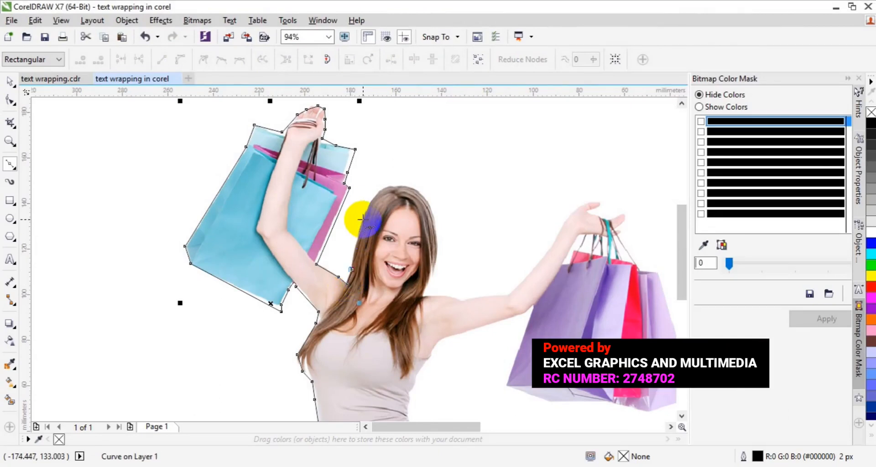
left_click(383, 190)
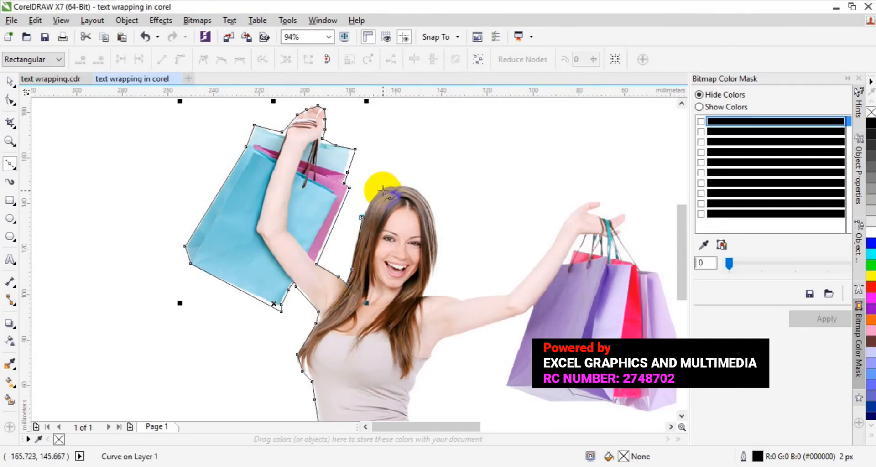
left_click(392, 188)
left_click(400, 188)
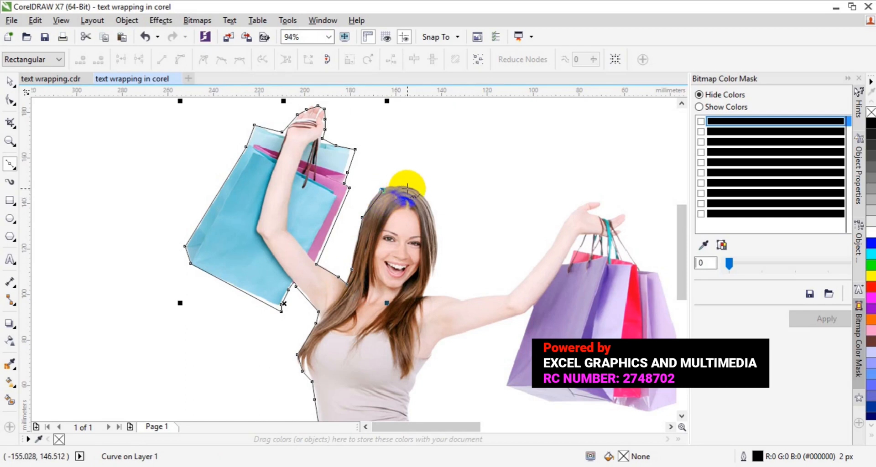
left_click(435, 214)
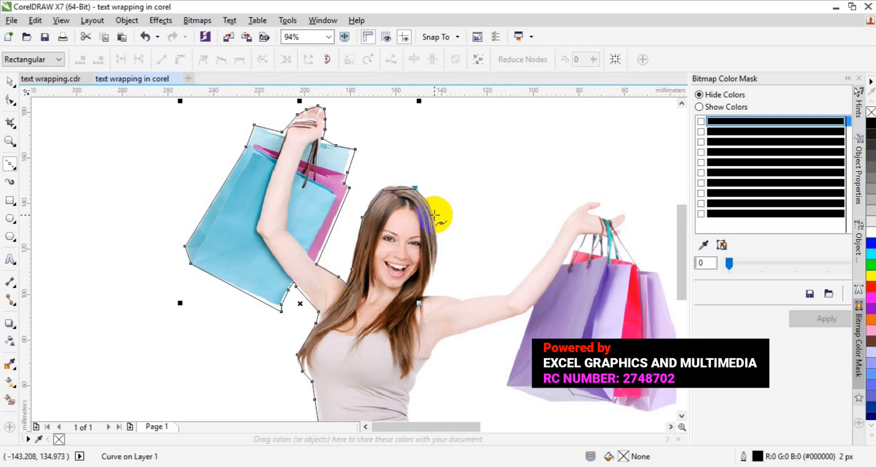
left_click(435, 242)
left_click(433, 283)
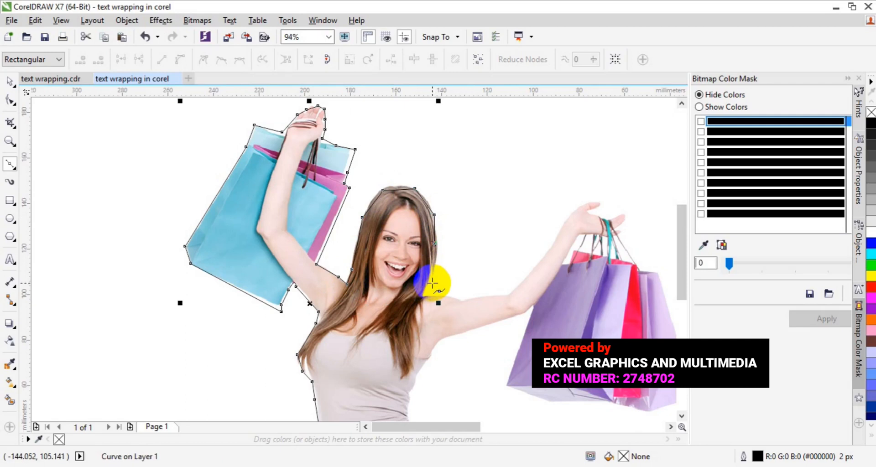
left_click(427, 300)
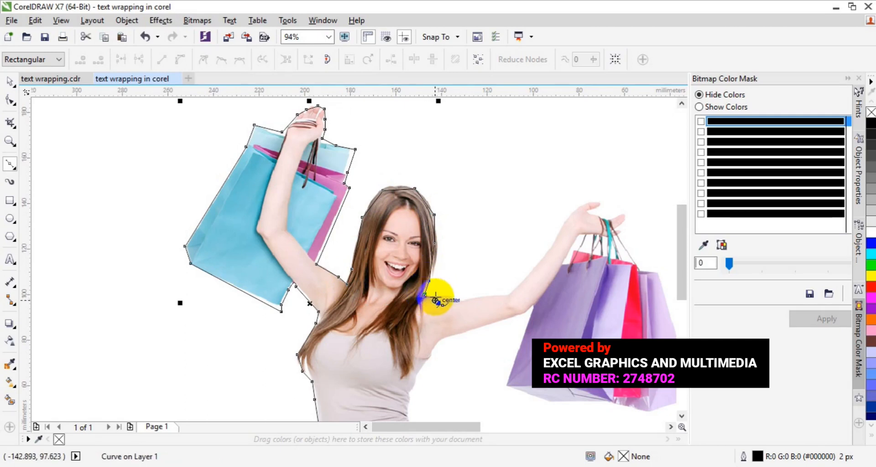
Continue the Bézier outline from the shoulder along the upper edge of the outstretched arm to its fingertips.
left_click(436, 299)
left_click(454, 297)
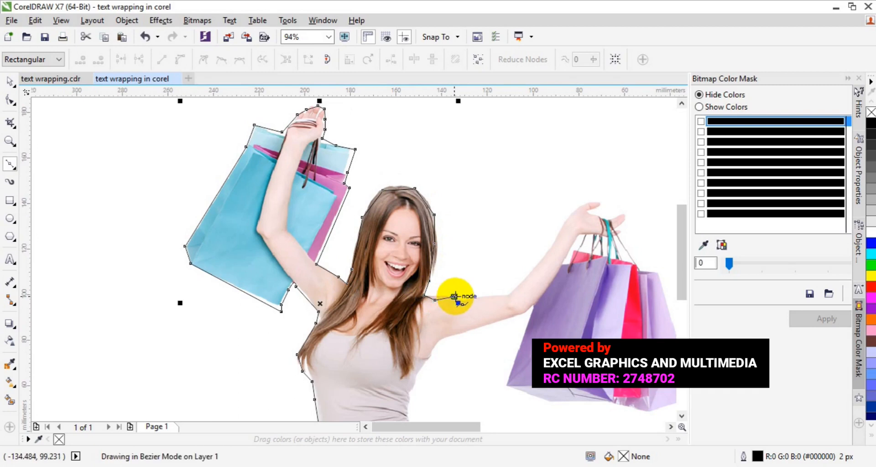
left_click(461, 299)
left_click(504, 296)
left_click(529, 272)
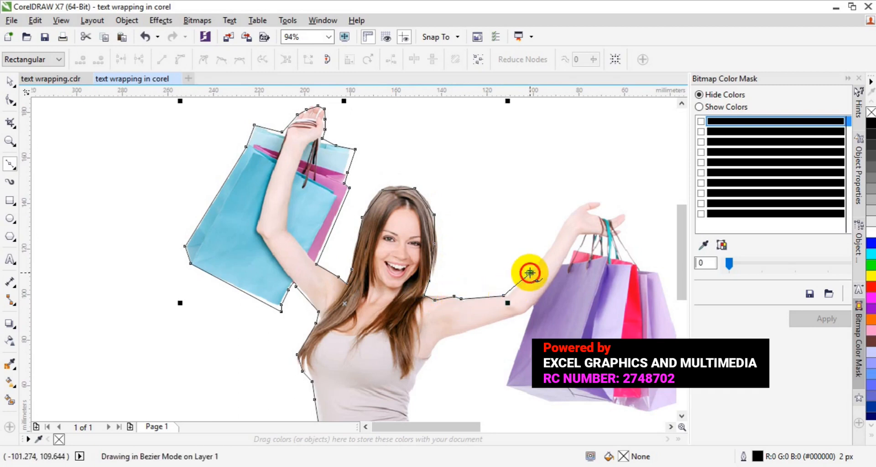
left_click(585, 201)
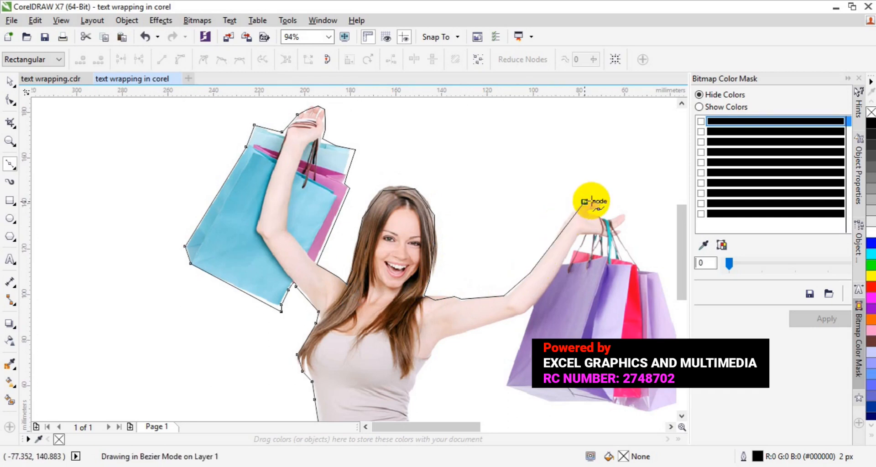
Trace around the fingers of the outstretched hand and down the outer bag handle.
left_click(599, 200)
left_click(593, 214)
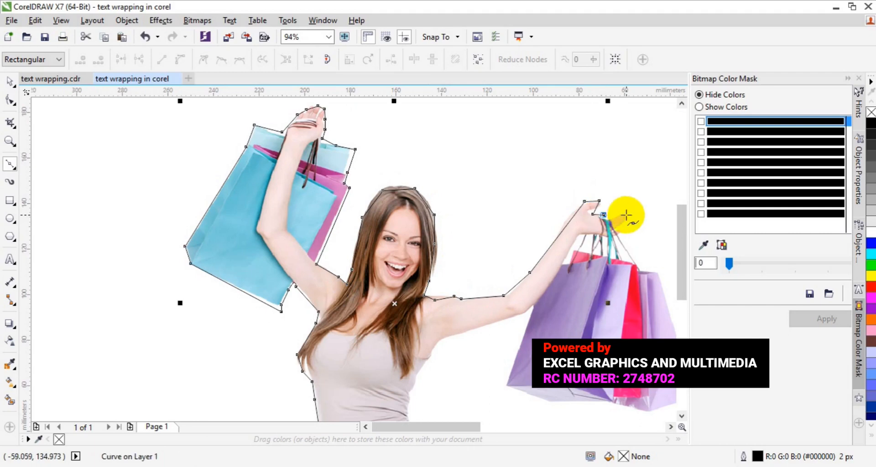
left_click(620, 214)
left_click(623, 211)
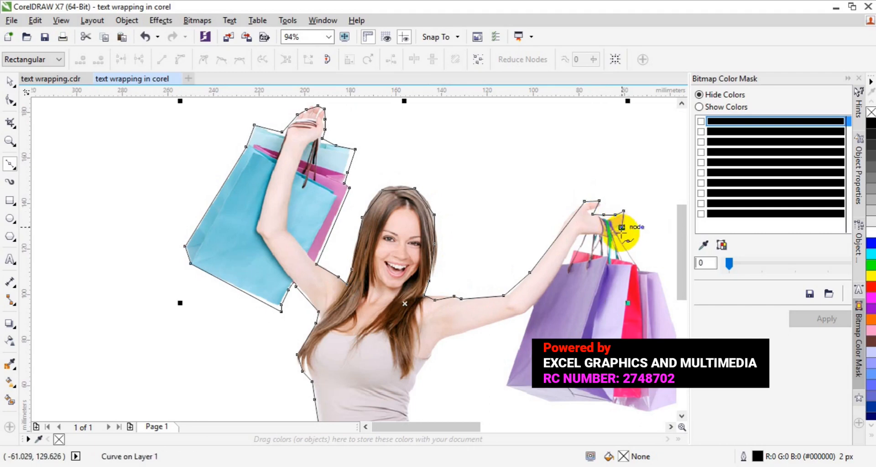
left_click_drag(621, 237, 630, 254)
left_click(630, 254)
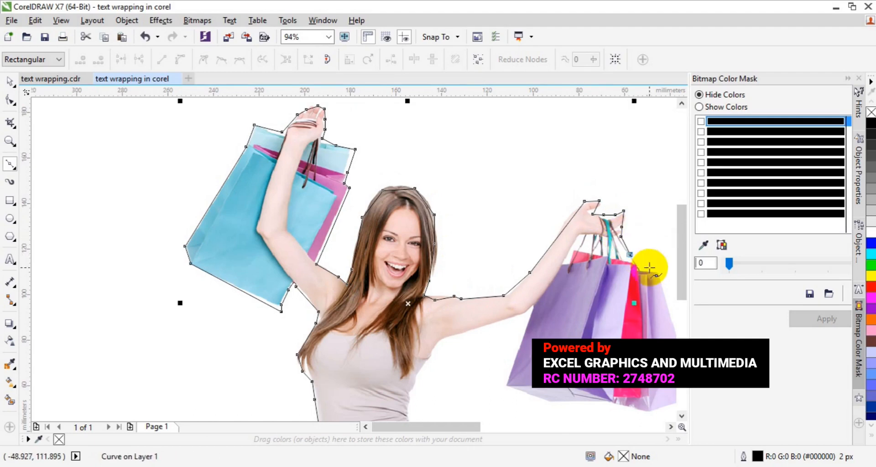
Trace over the top of the outermost purple bag and down its outer edge to the bottom corner.
left_click(649, 267)
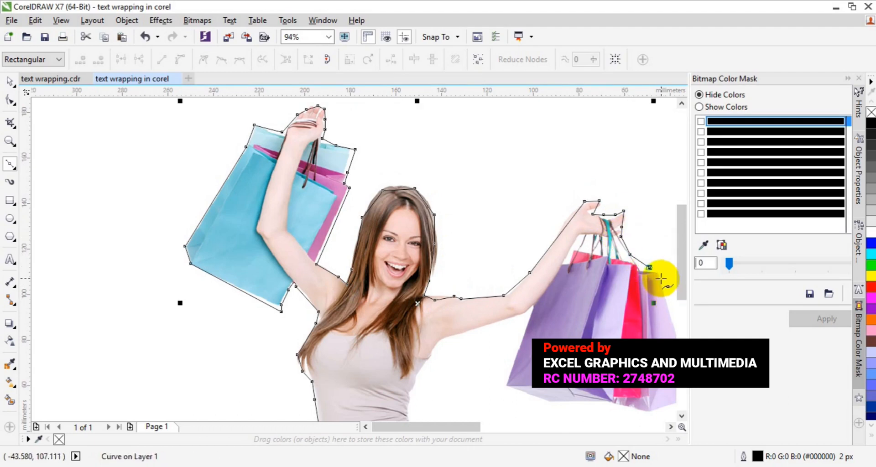
left_click(661, 274)
left_click(671, 307)
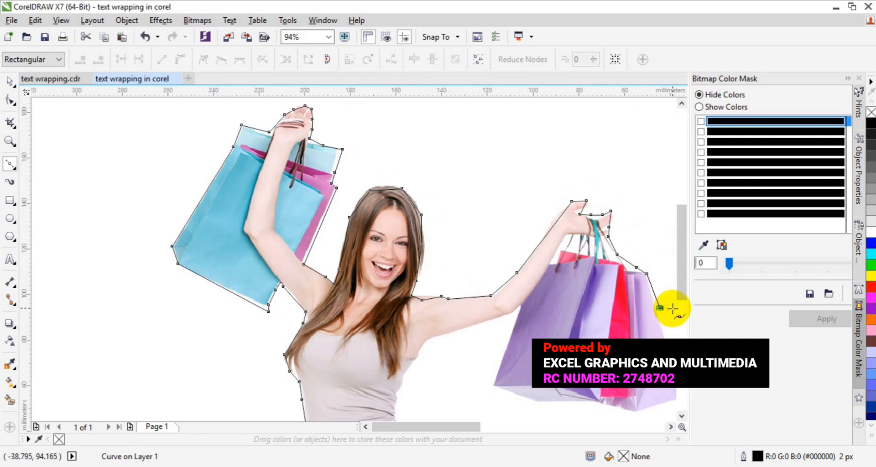
left_click(667, 338)
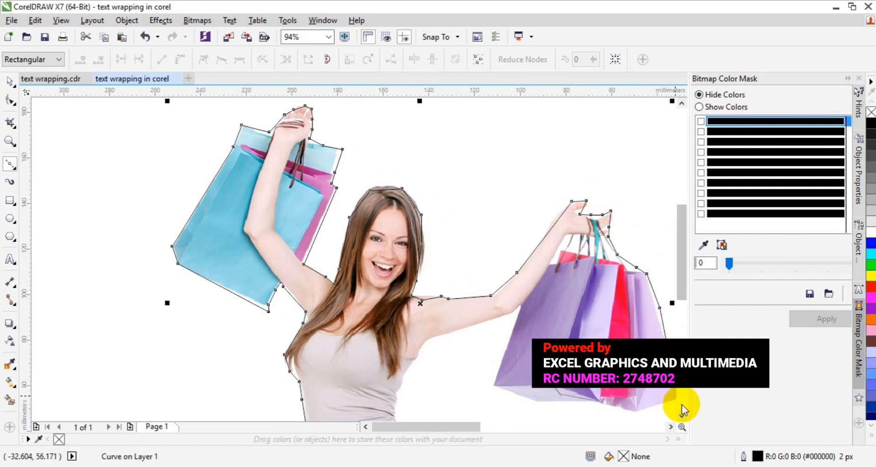
scroll(680, 391, "down", 5)
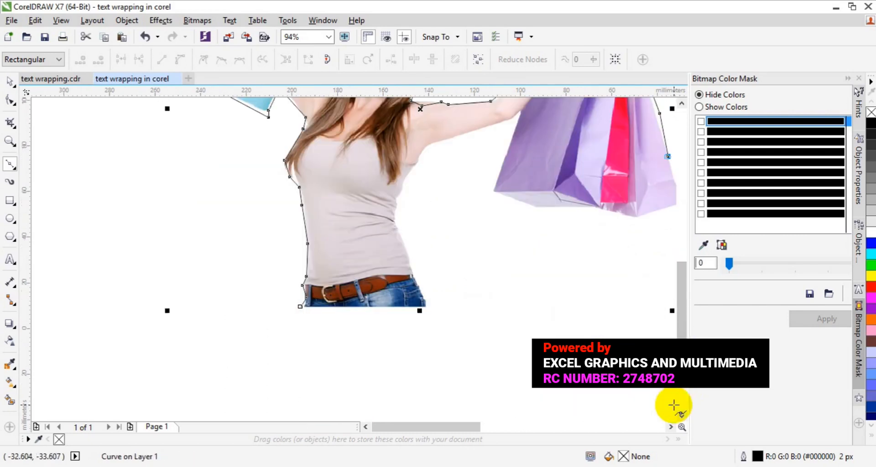
left_click(672, 427)
left_click(673, 428)
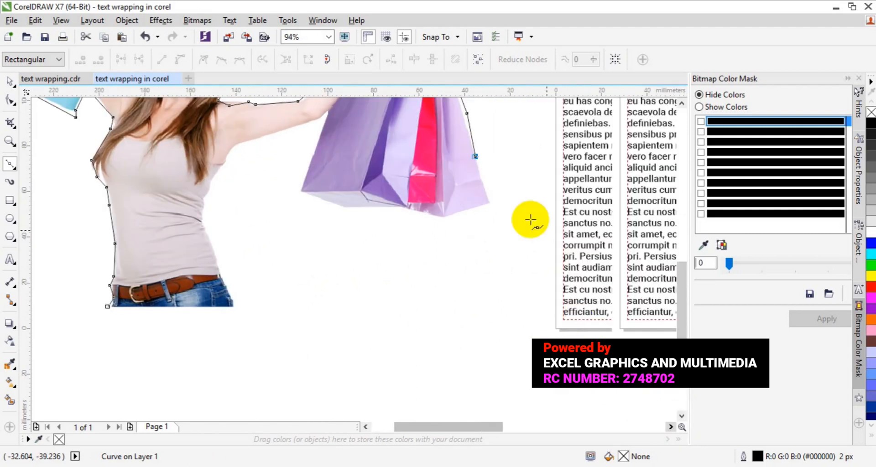
left_click(484, 174)
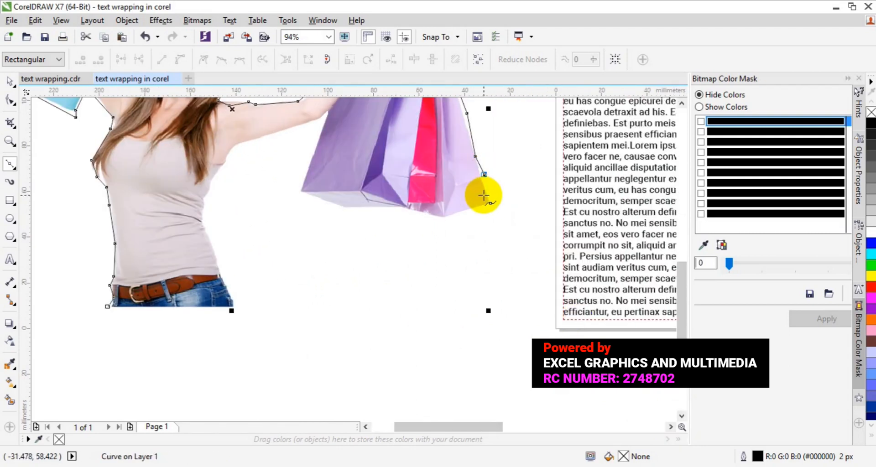
left_click(484, 195)
left_click_drag(492, 203, 486, 204)
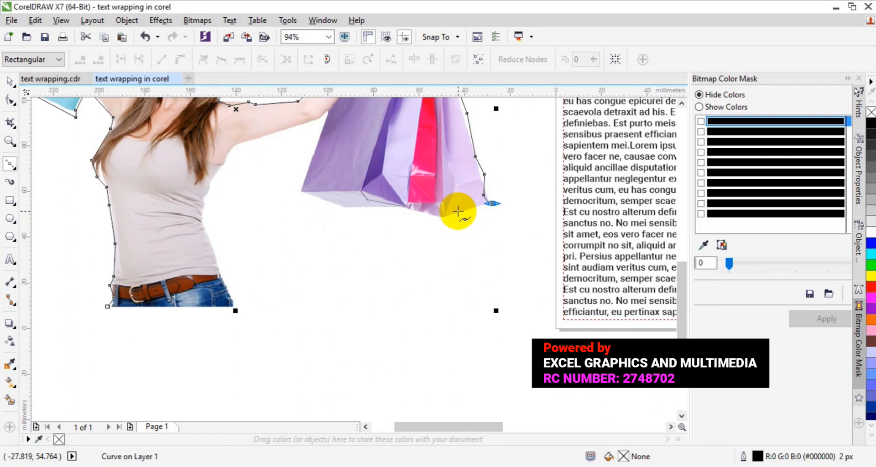
Trace along the bottom edges of the purple and pink bags to the large purple bag's inner bottom corner.
left_click(446, 219)
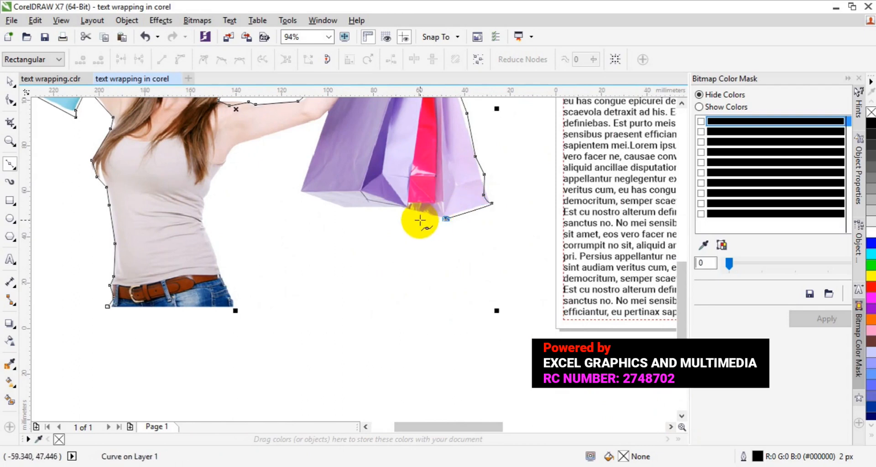
left_click(412, 213)
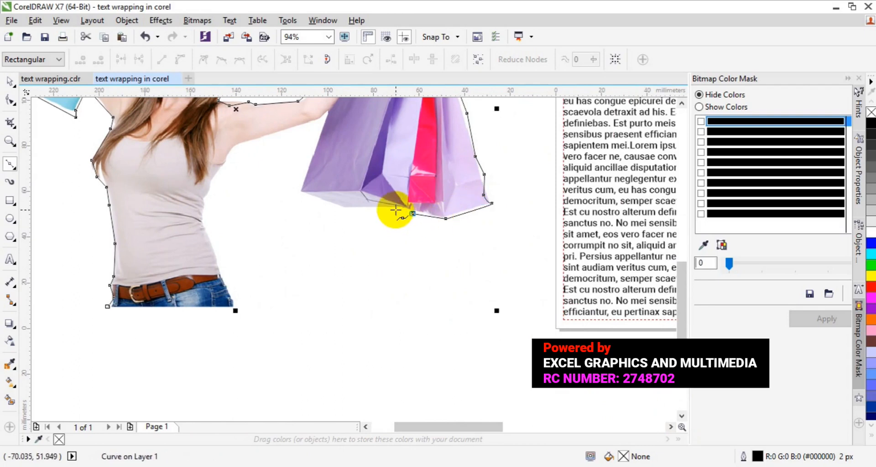
left_click(395, 210)
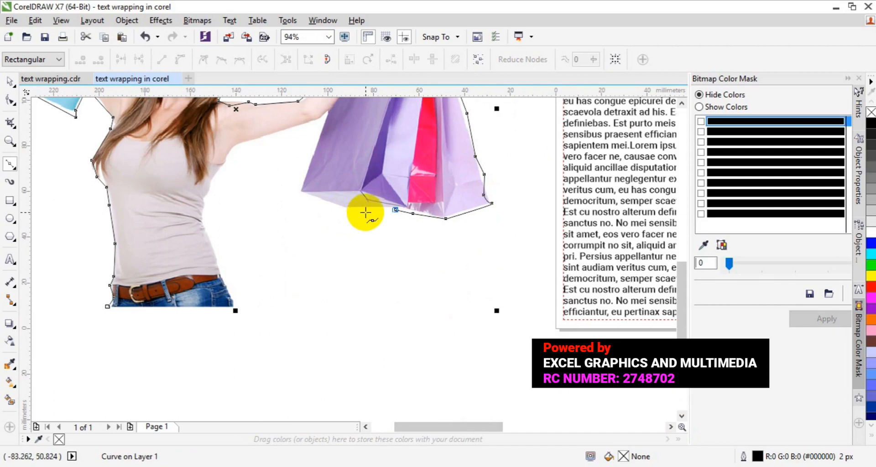
left_click(346, 208)
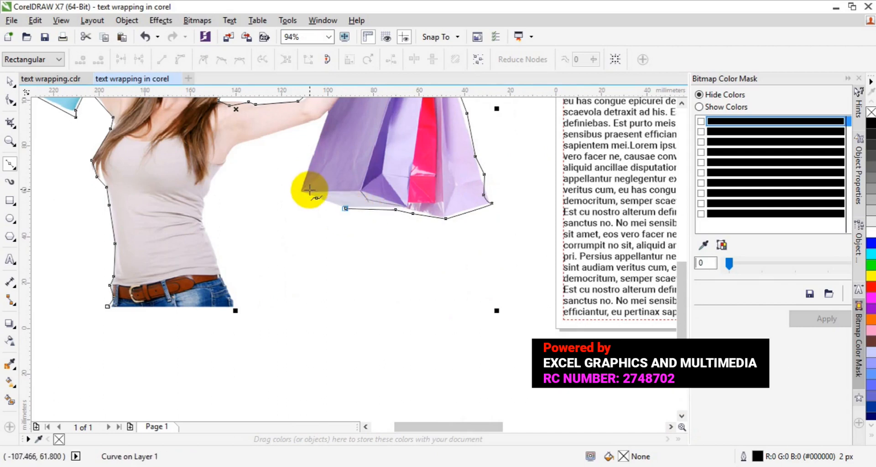
left_click(303, 191)
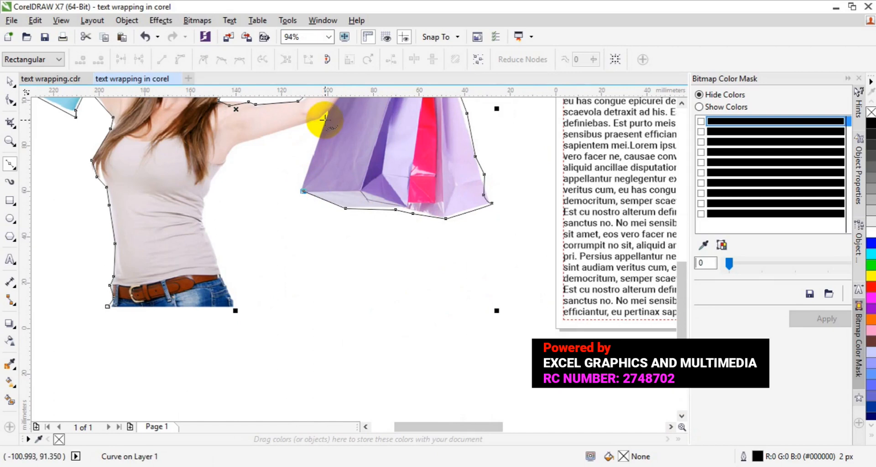
Trace up the purple bag's inner edge to the arm and along the arm's underside to the armpit.
left_click(326, 118)
left_click_drag(328, 108, 318, 116)
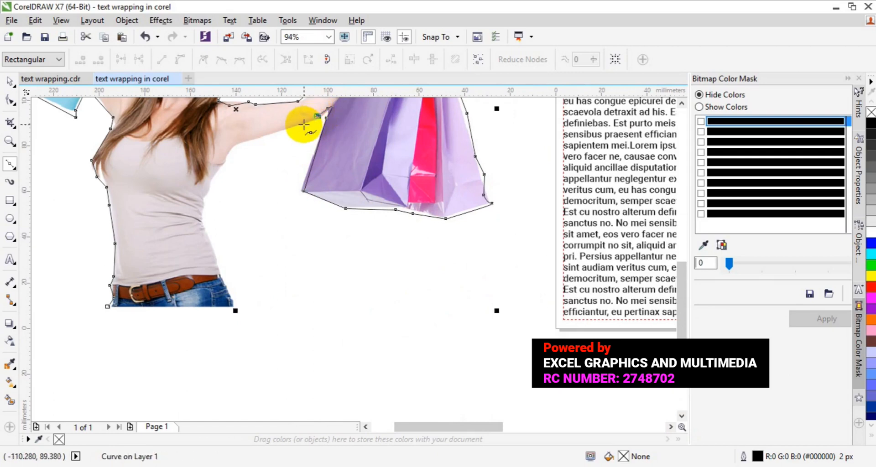
left_click(303, 125)
left_click(265, 133)
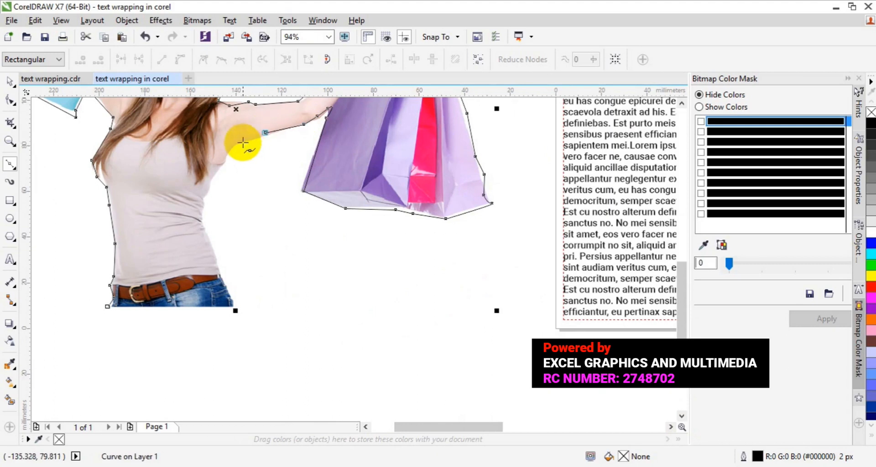
left_click(240, 141)
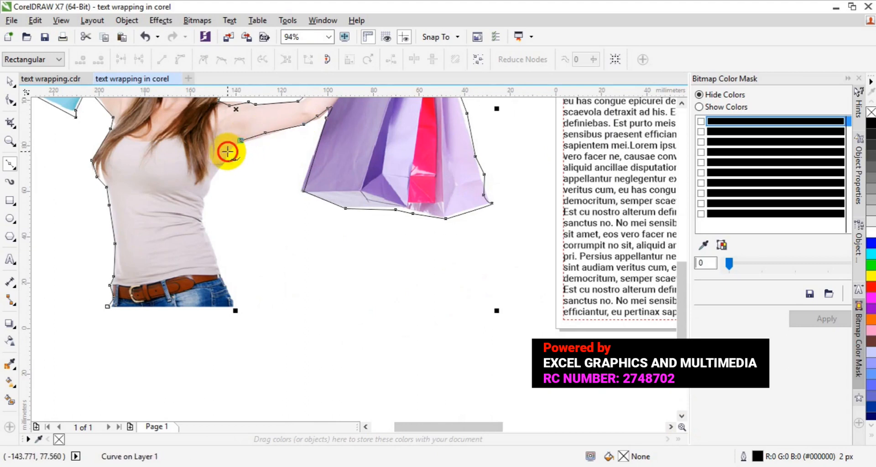
left_click(228, 151)
Carry the outline from the armpit down the side of the torso, past the waist to above the belt.
left_click(225, 169)
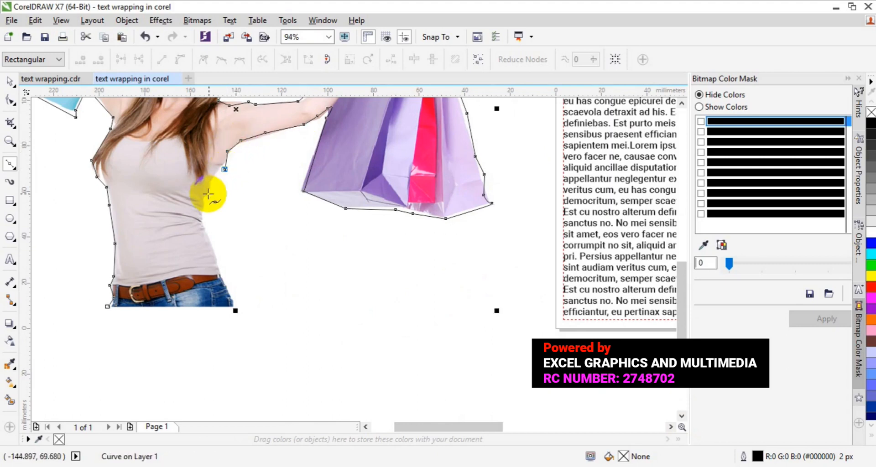
left_click(211, 182)
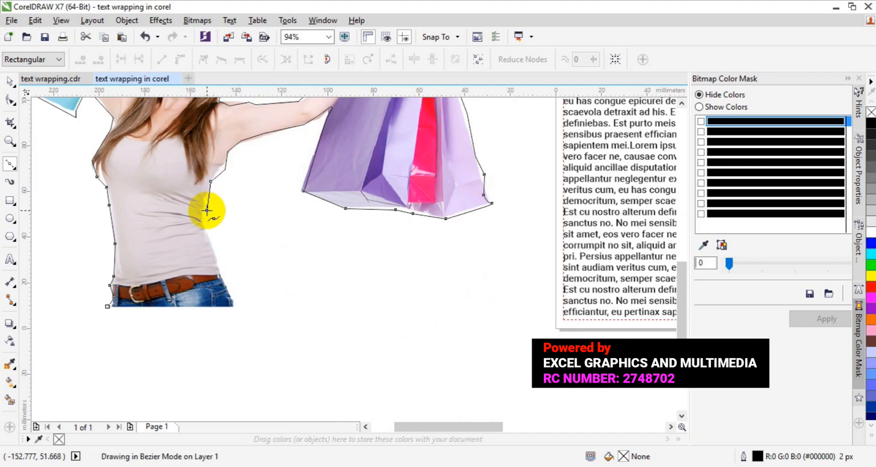
left_click(207, 210)
left_click(206, 226)
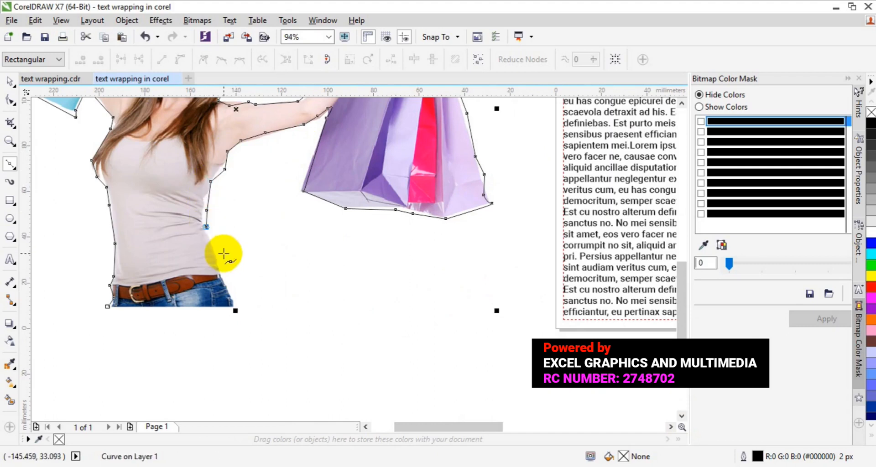
left_click(219, 257)
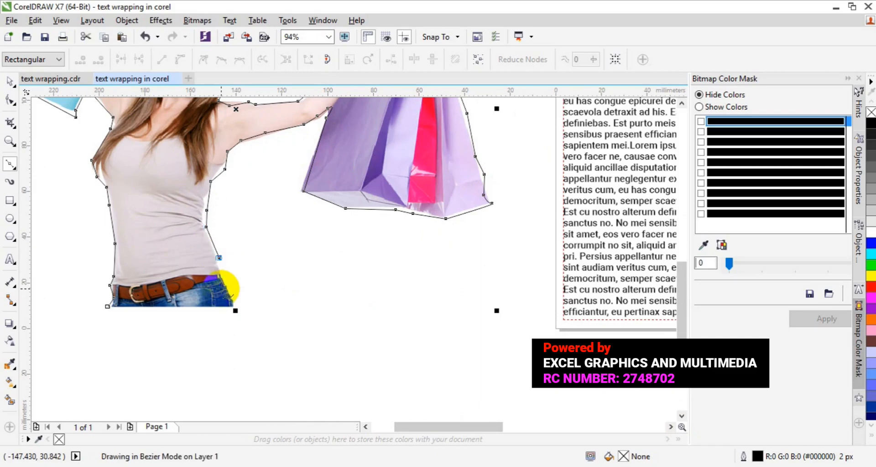
Trace past the belt and jeans, then close the outline along the image's bottom edge at its starting node.
left_click(226, 291)
left_click(236, 306)
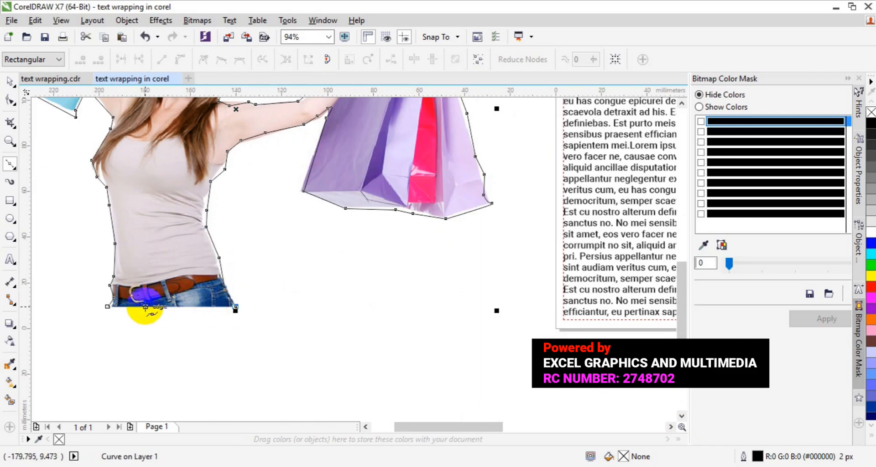
left_click(110, 306)
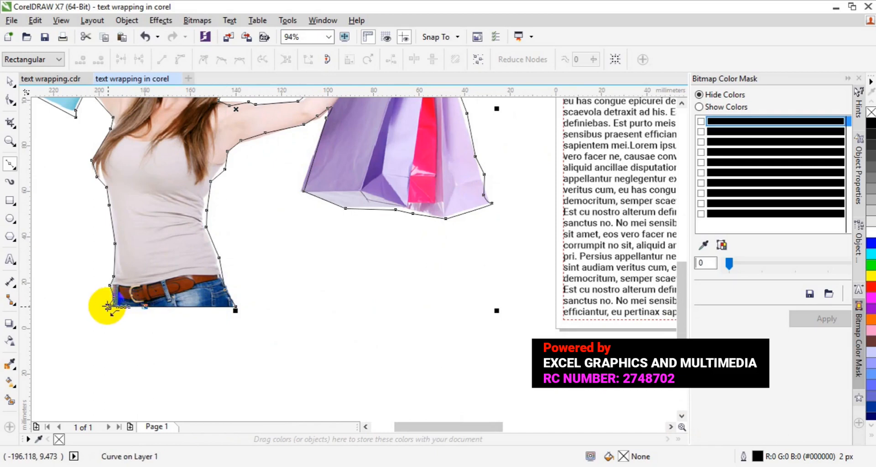
left_click(108, 306)
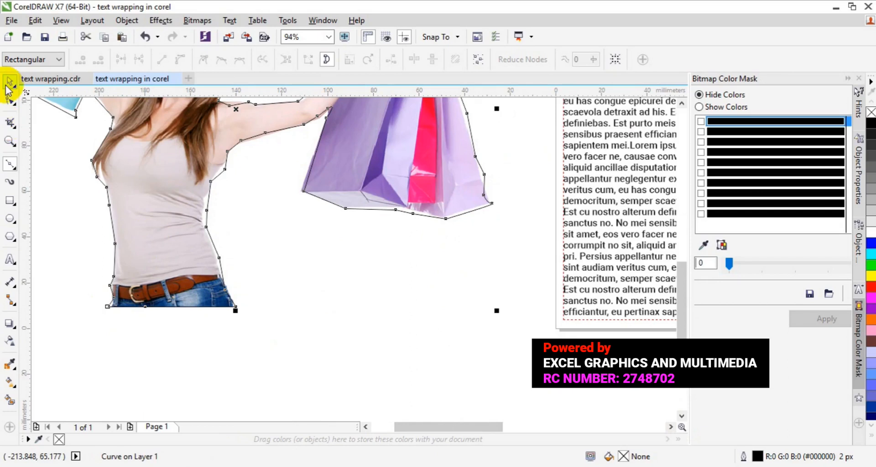
Move the closed outline about 10 mm to the left of the woman image and deselect it.
left_click(9, 83)
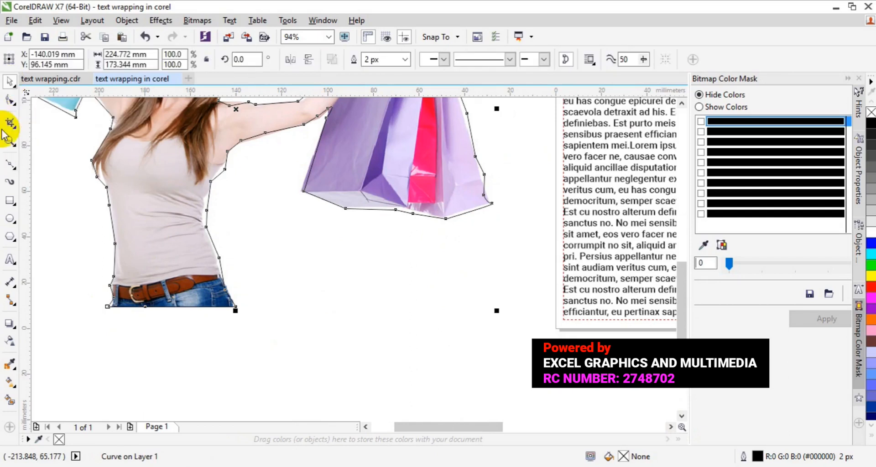
left_click(7, 140)
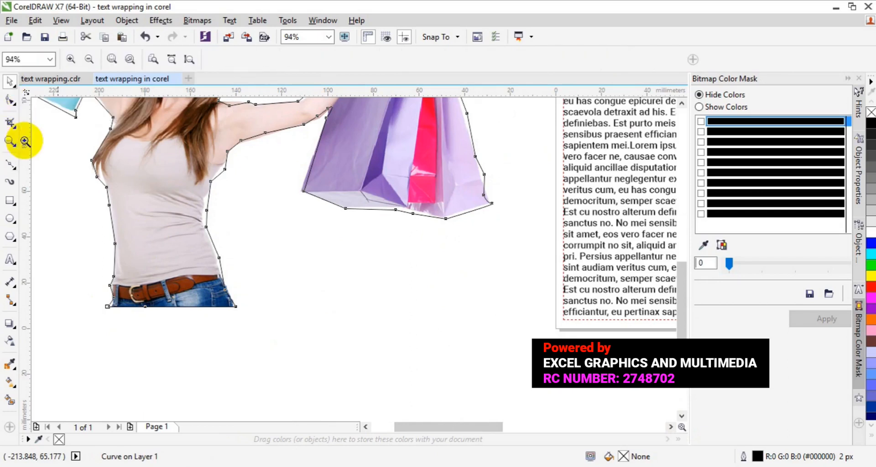
left_click(89, 60)
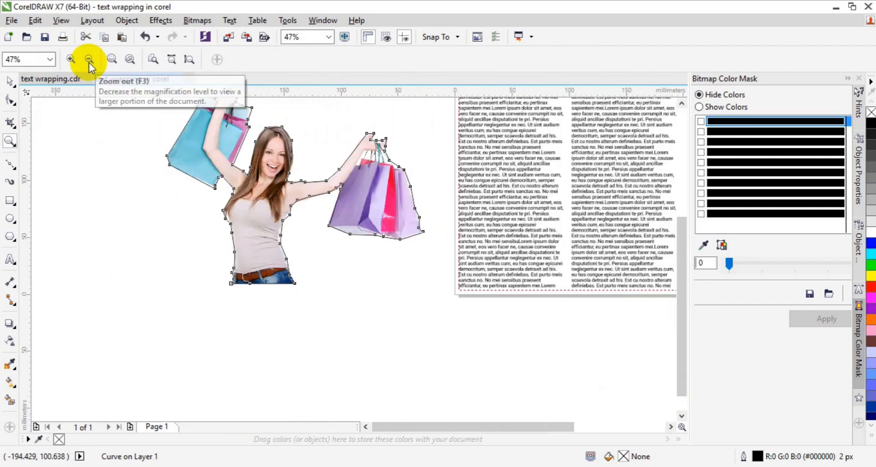
left_click(11, 83)
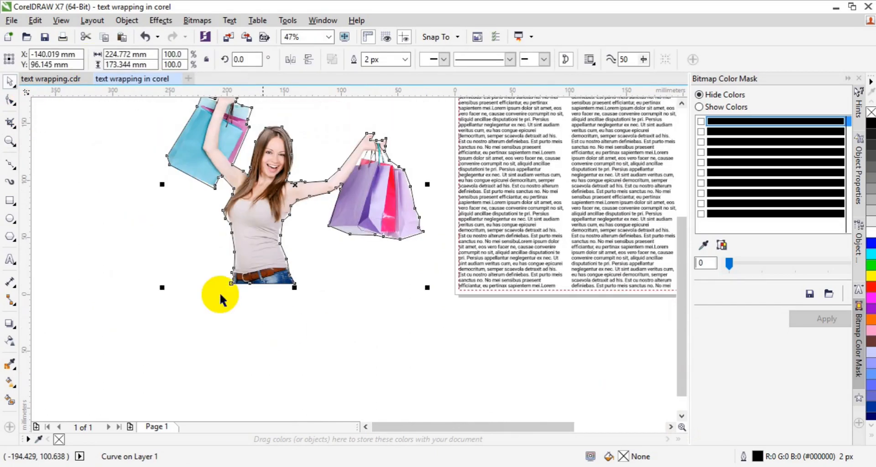
left_click(197, 344)
left_click(238, 263)
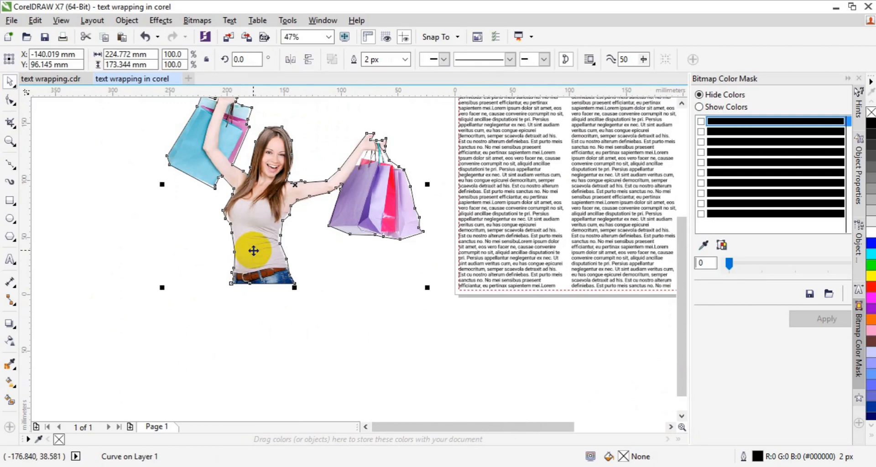
left_click_drag(254, 251, 241, 249)
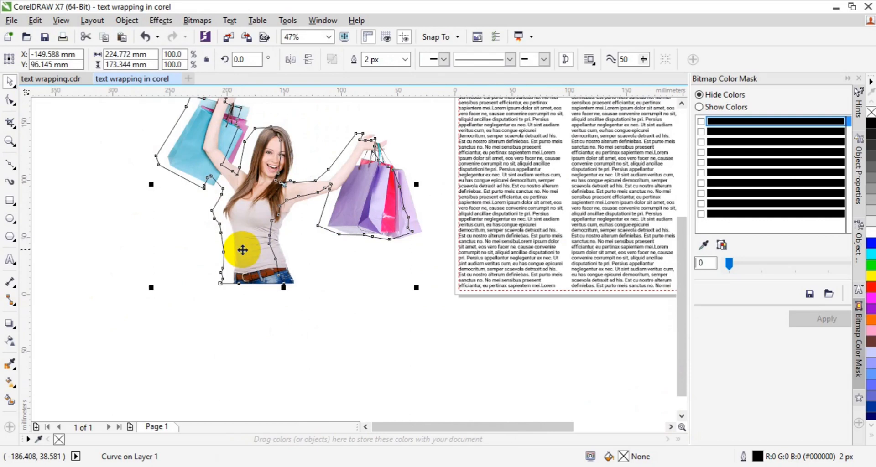
left_click(428, 314)
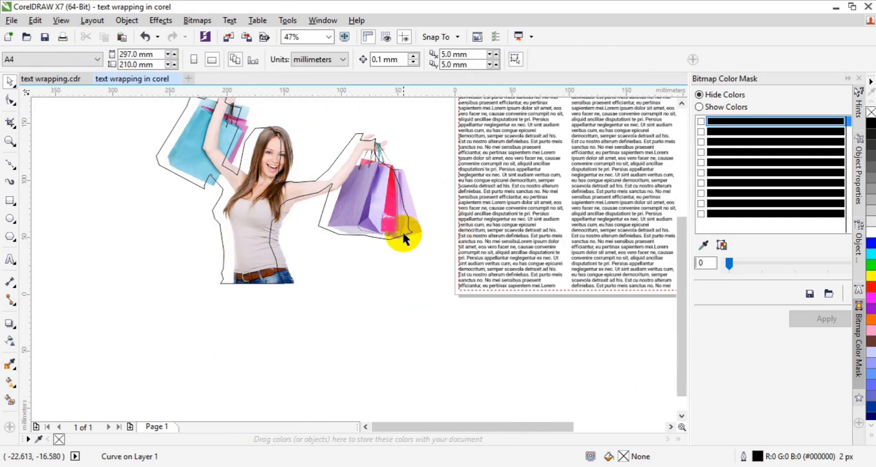
Try to place the closed outline inside the woman image as a PowerClip, and to shift the outline left.
left_click(375, 218)
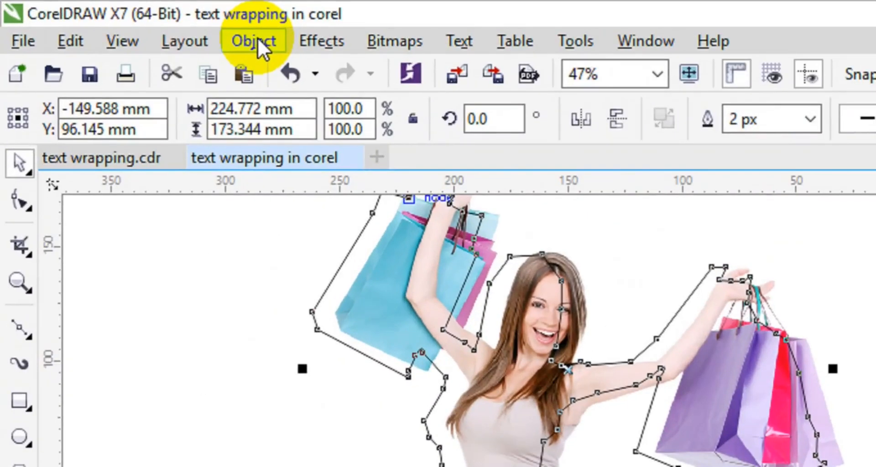
left_click(258, 38)
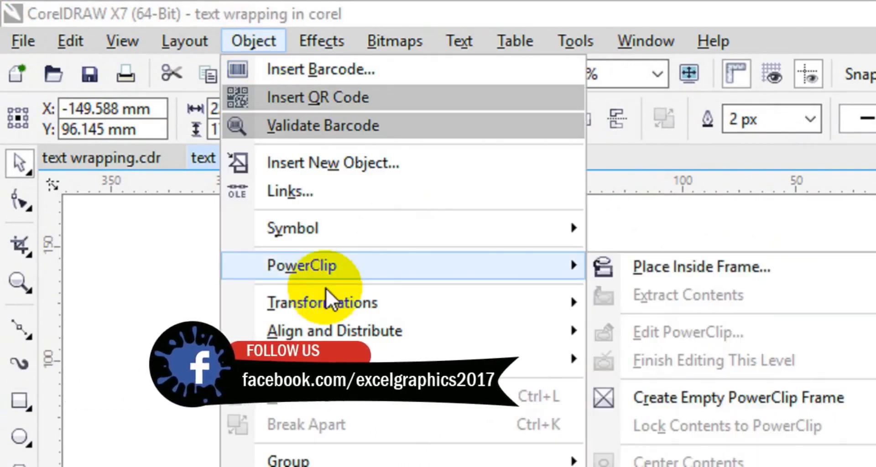
left_click(660, 270)
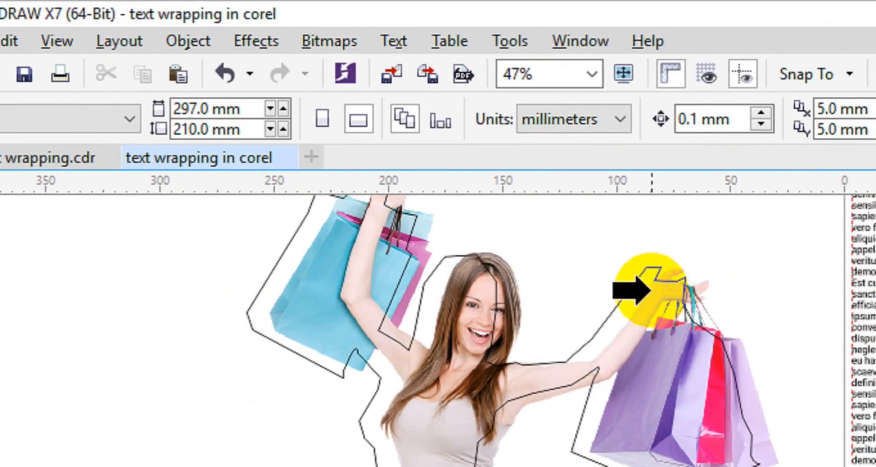
left_click(646, 290)
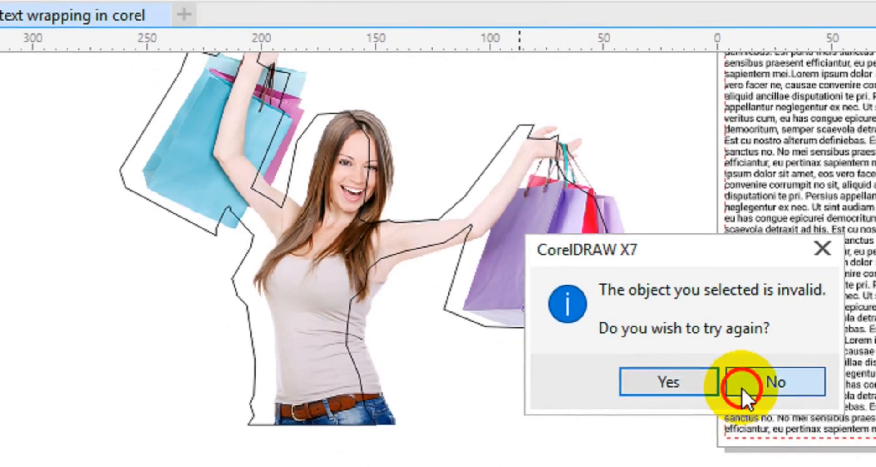
left_click(742, 388)
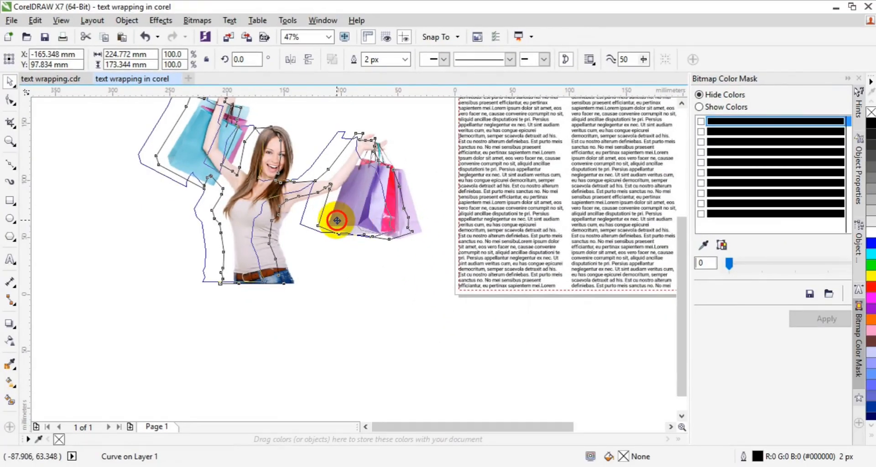
left_click(337, 220)
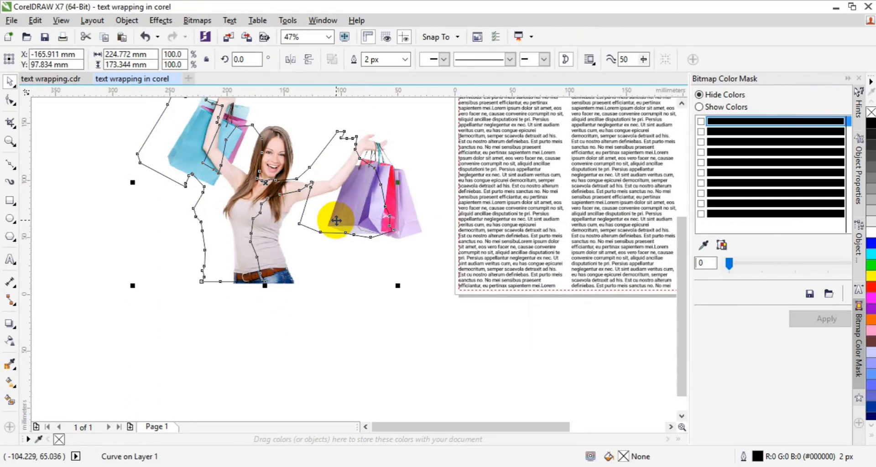
key("ctrl+z")
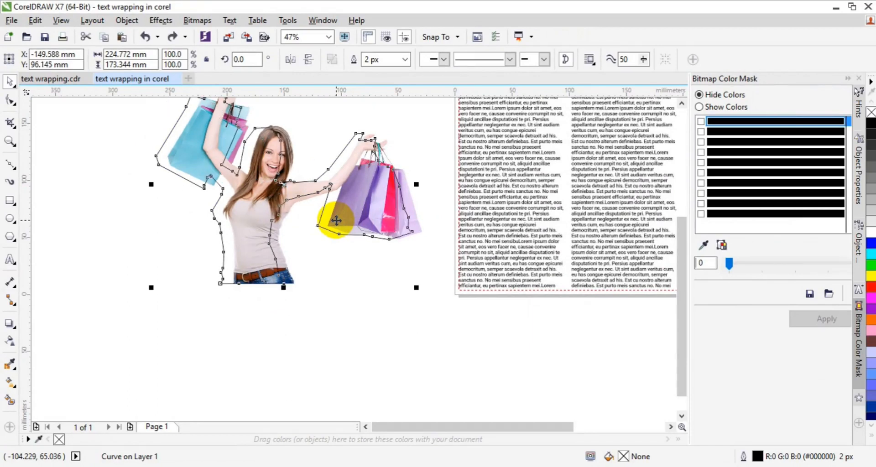
Move the woman image about 40 mm to the left, leaving the closed outline in place.
left_click(417, 224)
left_click_drag(417, 224, 369, 222)
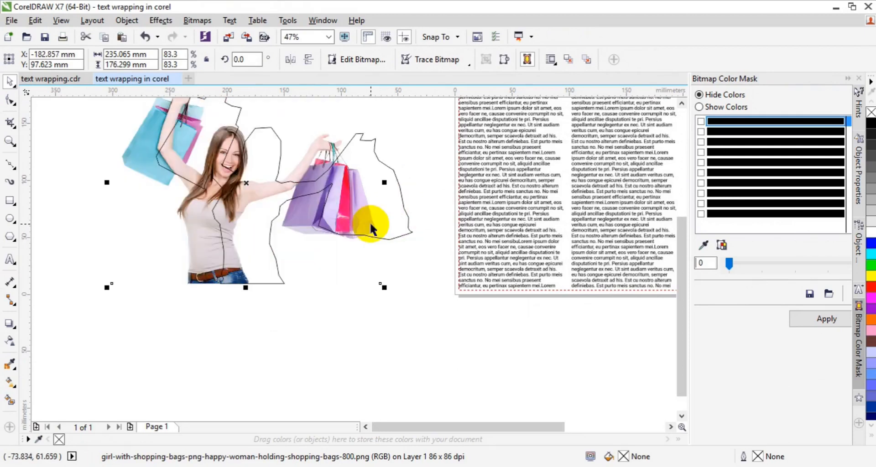
left_click(406, 219)
PowerClip the woman image inside the closed outline.
left_click(187, 231)
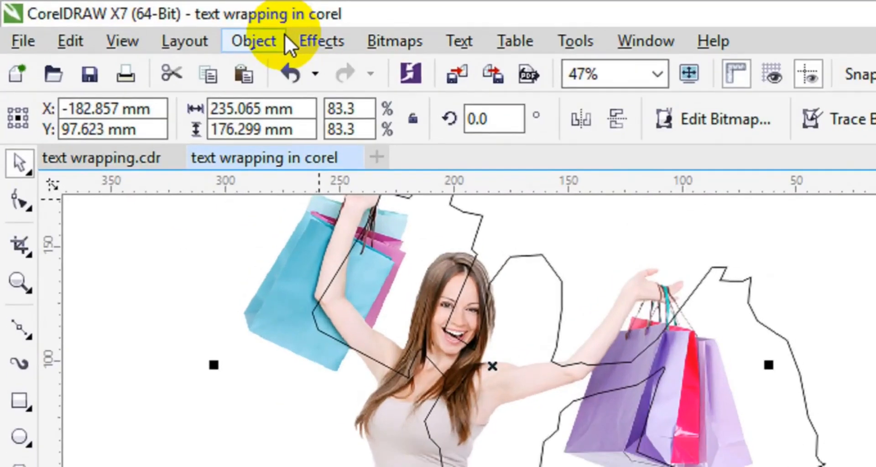
left_click(283, 39)
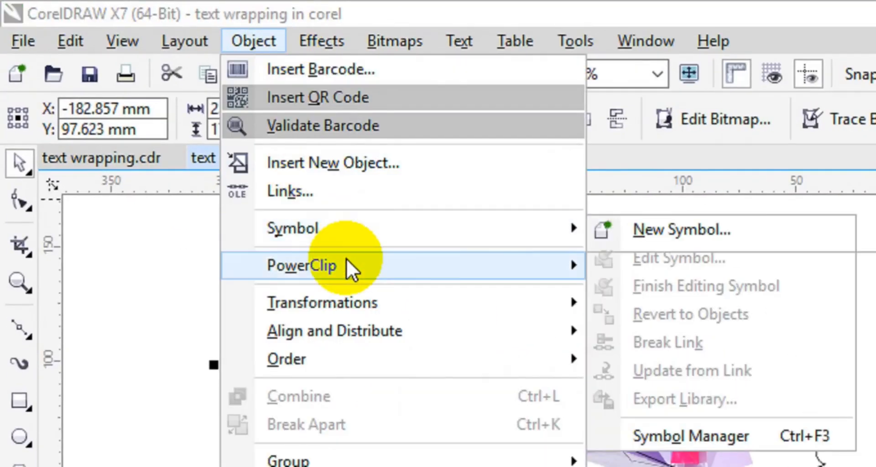
mouse_move(351, 267)
left_click(651, 271)
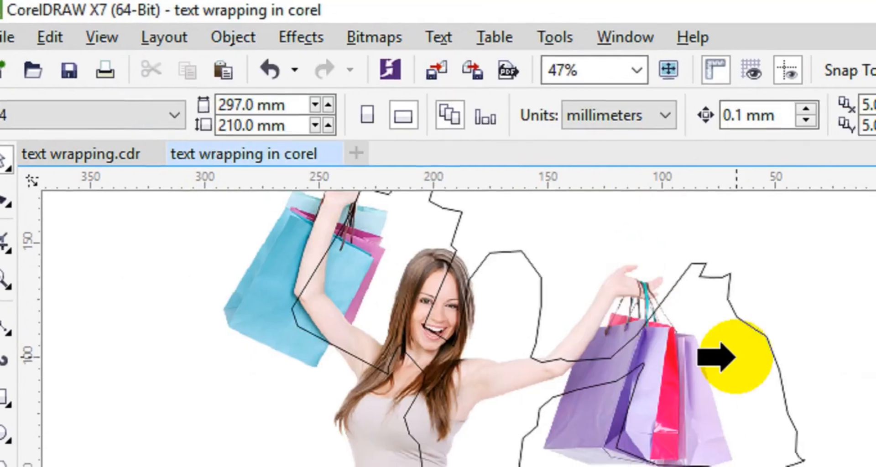
left_click(742, 361)
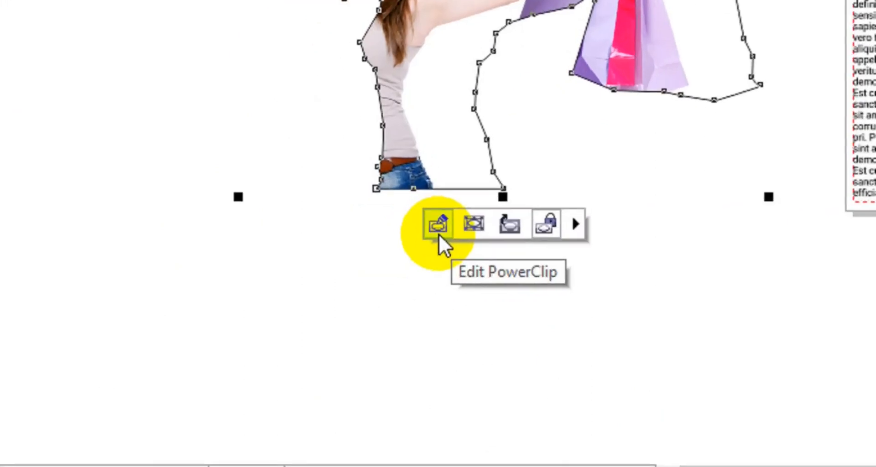
Open the PowerClip contents for editing and move the woman image about 33 mm right to fill the outline.
left_click(250, 301)
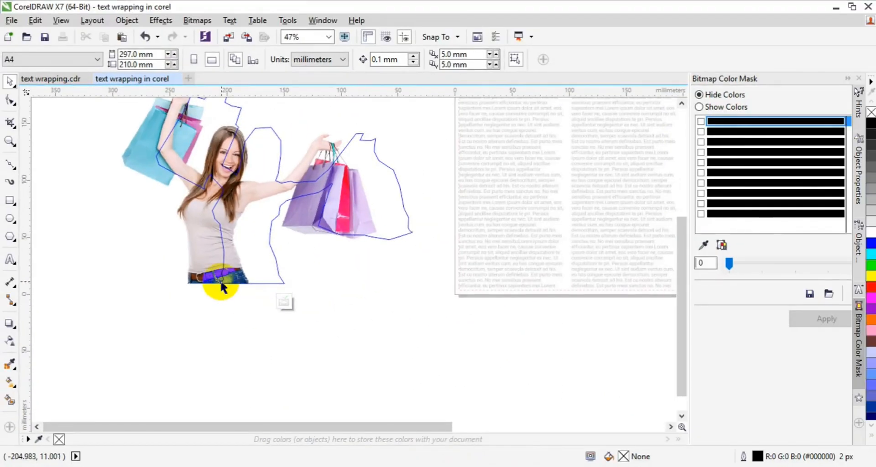
left_click(196, 254)
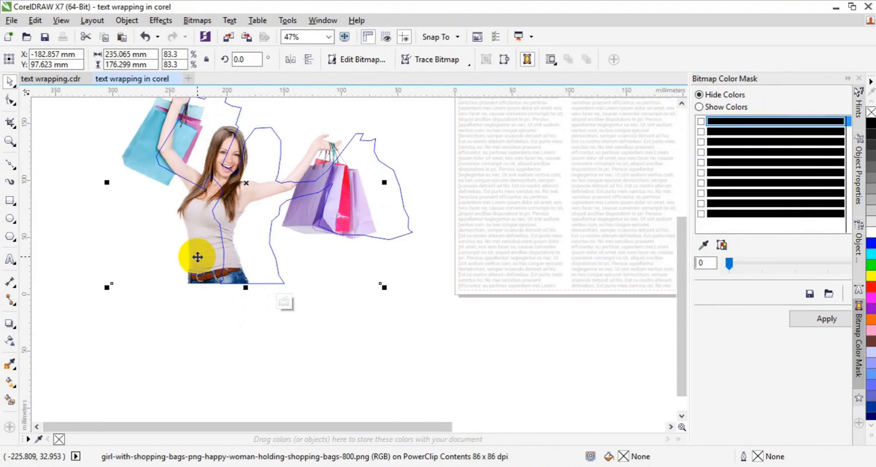
left_click_drag(197, 257, 235, 256)
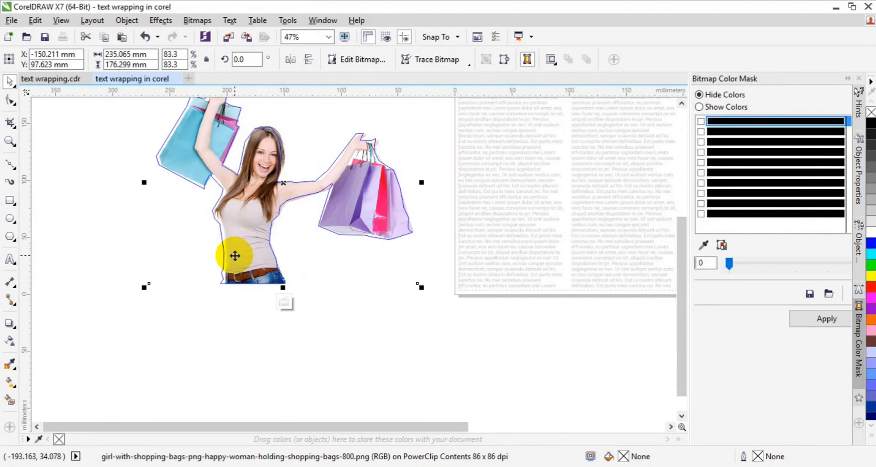
Nudge the woman image left in 0.1 mm increments to fit the outline, then finish editing the PowerClip and deselect it.
key("Left")
key("Left")
key("Left")
key("Left")
key("Left")
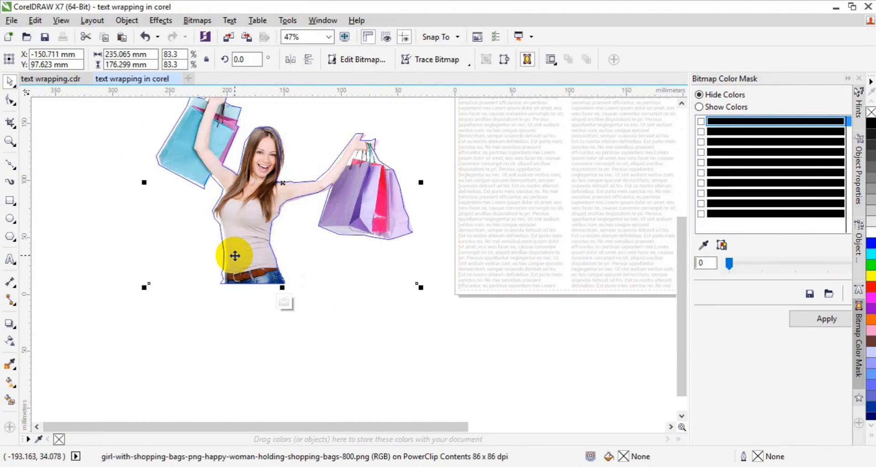
key("Left")
key("Left")
key("Left")
key("Left")
key("Left")
key("Left")
key("Left")
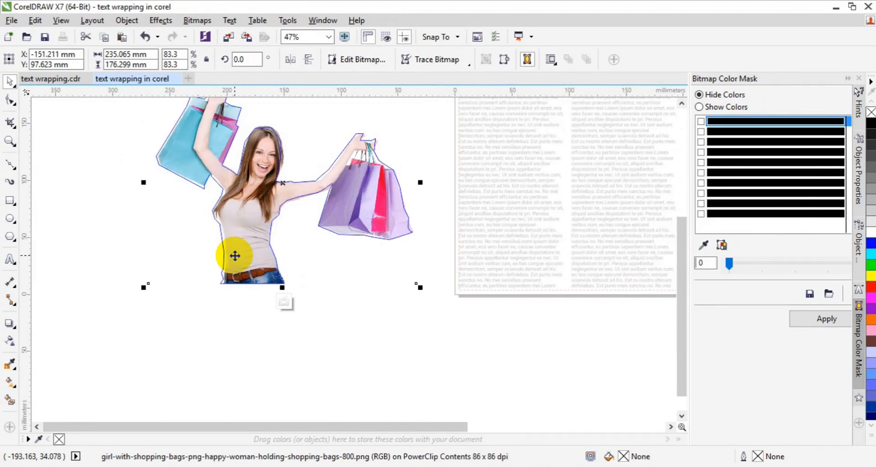
key("Left")
key("Left")
key("Left")
key("Left")
key("Left")
key("Left")
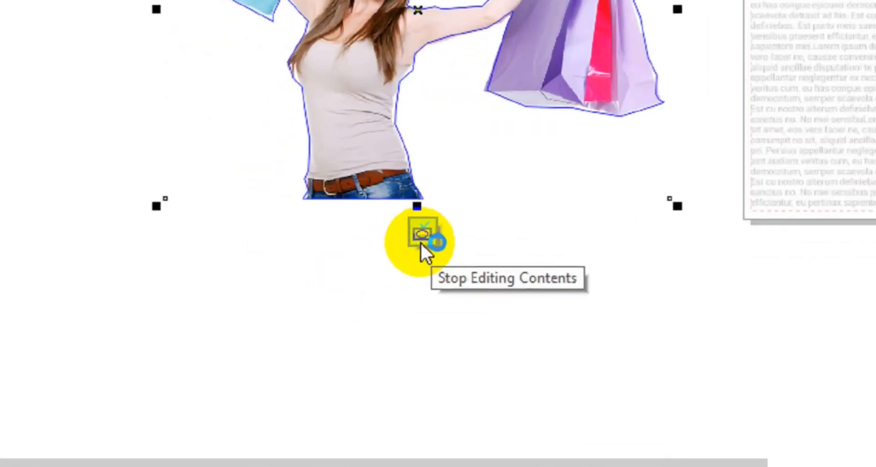
left_click(283, 307)
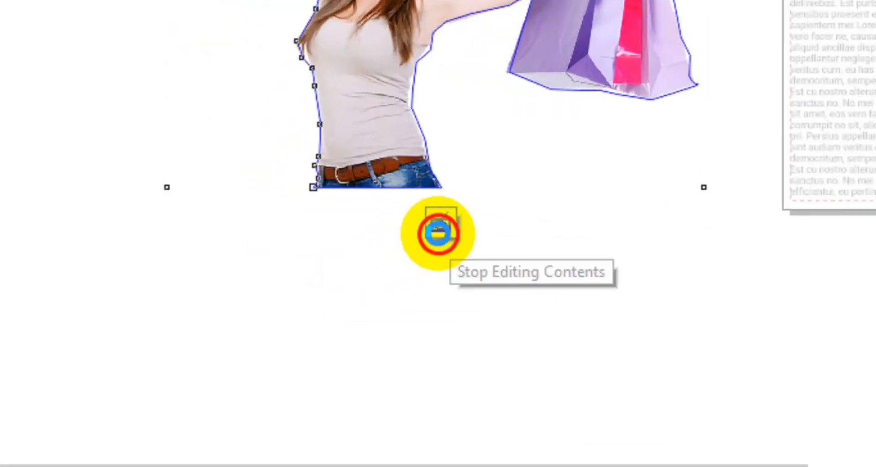
left_click(439, 234)
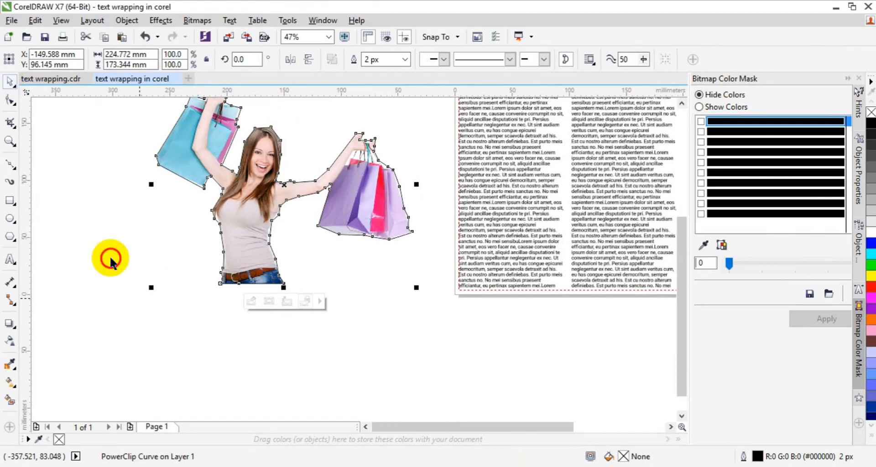
left_click(138, 296)
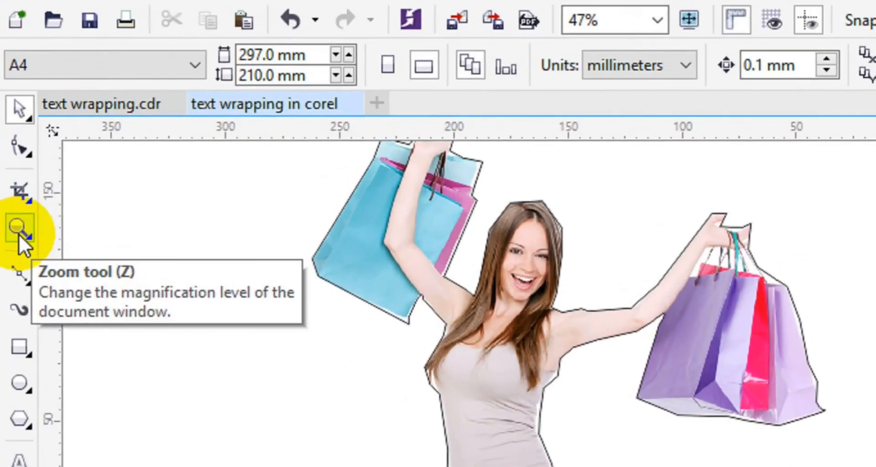
Move the clipped woman onto the page, over the three columns of text.
left_click(18, 234)
left_click(188, 100)
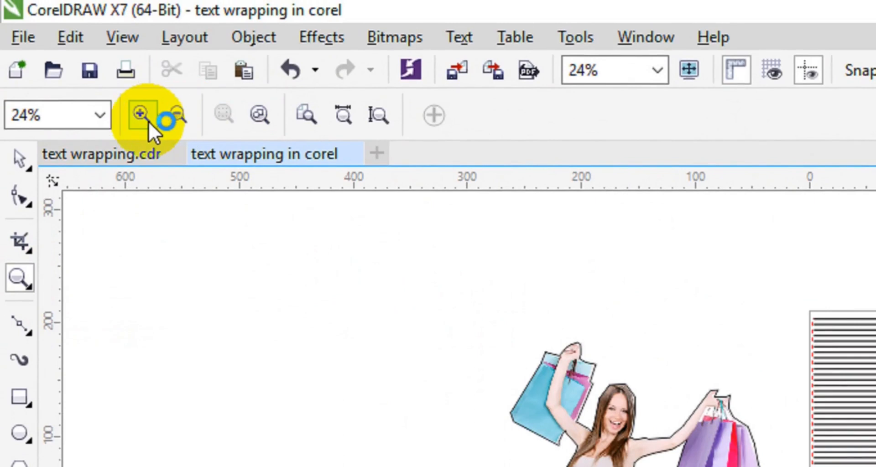
left_click(149, 120)
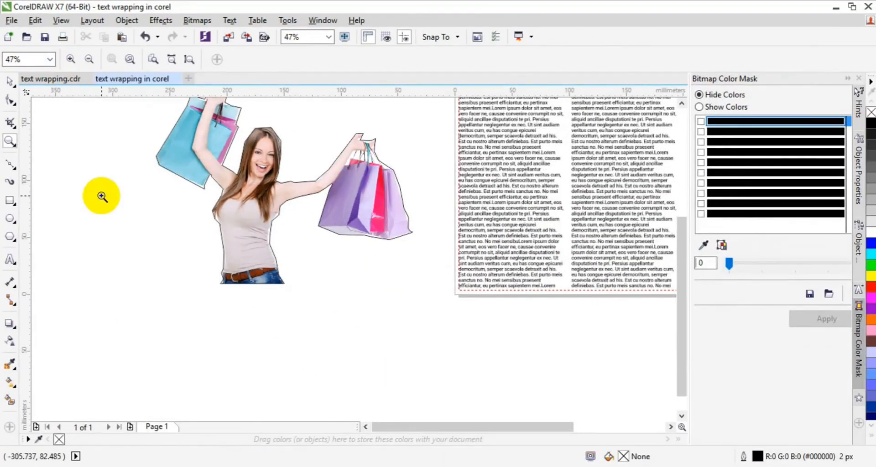
left_click(10, 80)
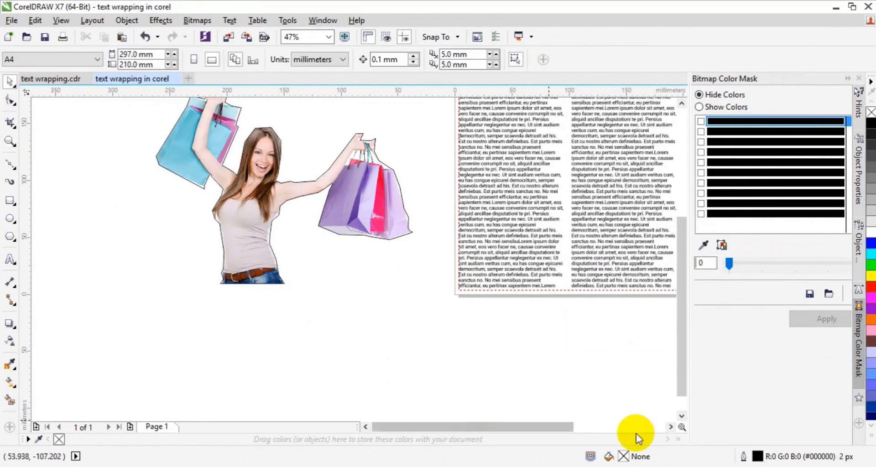
left_click(671, 427)
left_click(671, 427)
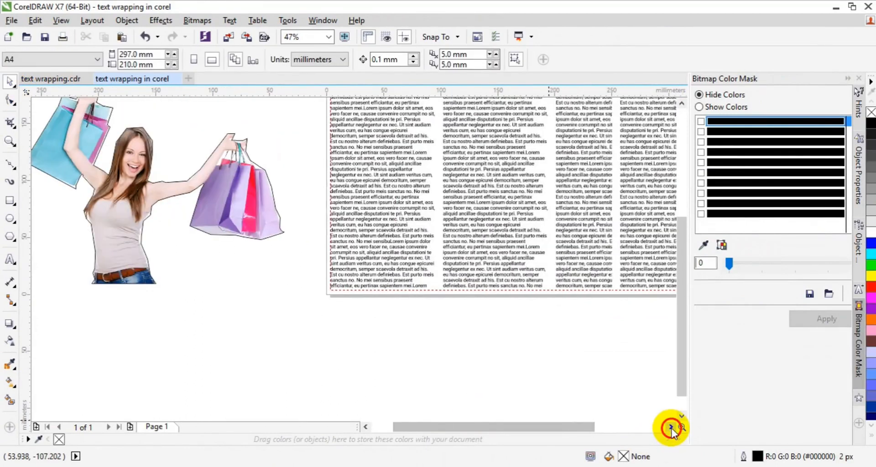
left_click(131, 222)
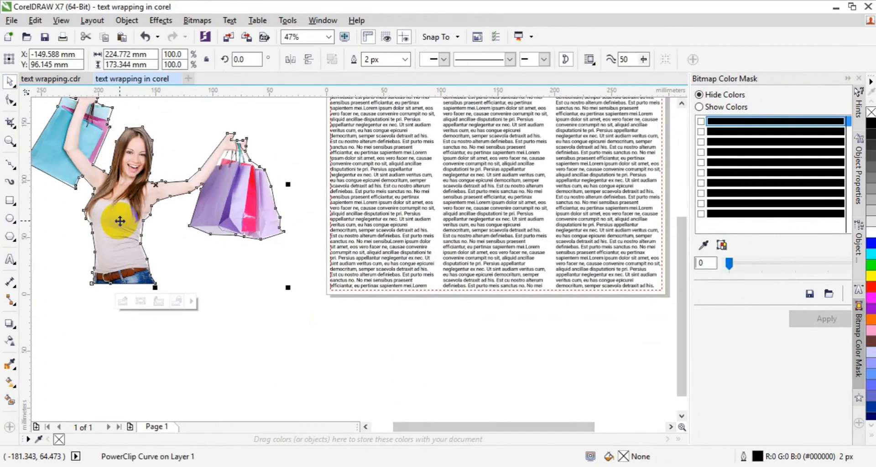
left_click_drag(130, 218, 473, 219)
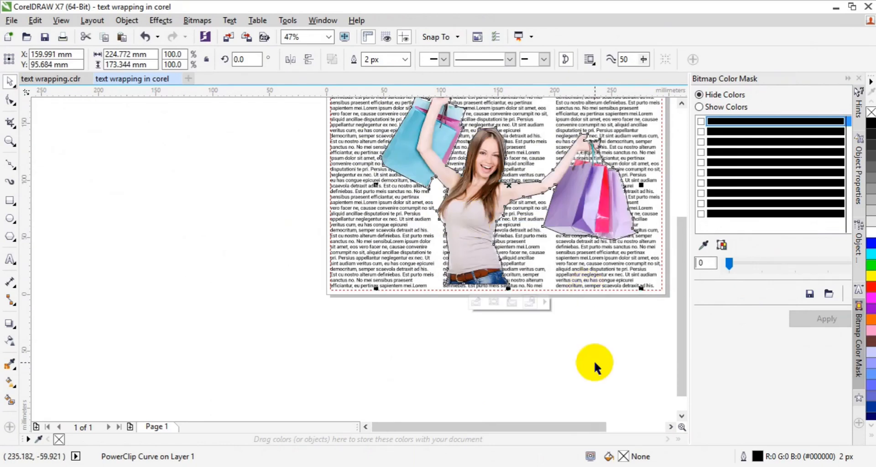
Shift the clipped woman on the page about 8 mm left and 3 mm down.
left_click(671, 427)
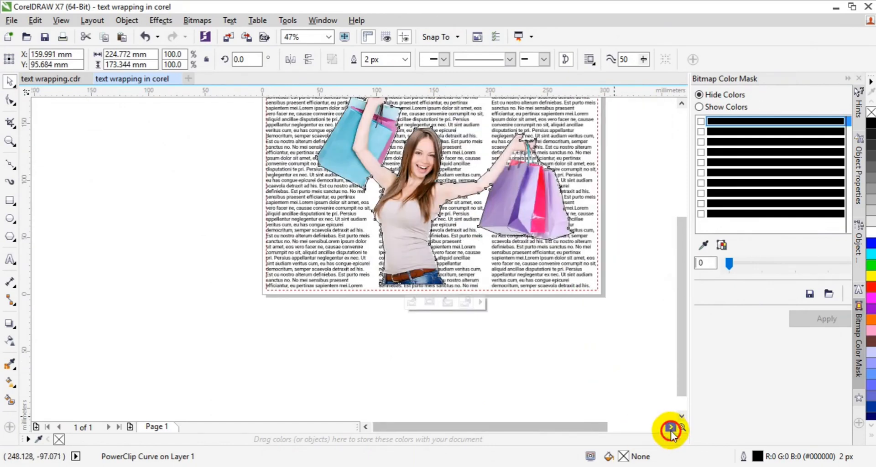
left_click(681, 103)
left_click(681, 104)
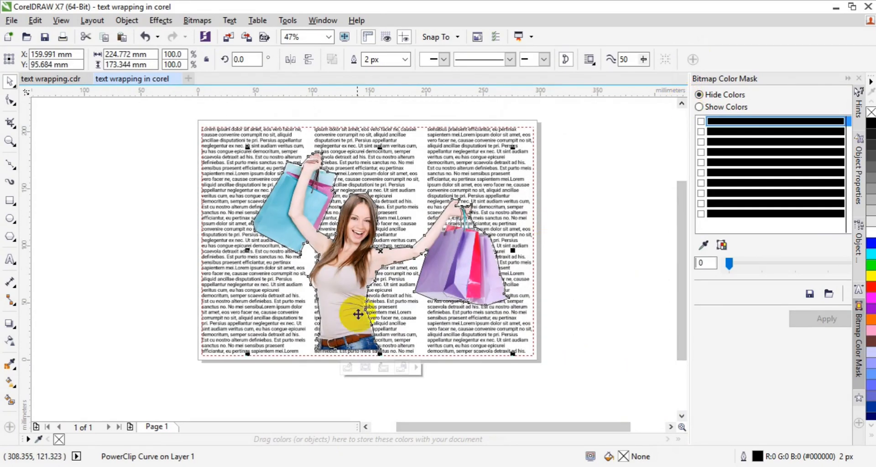
left_click(348, 301)
left_click_drag(349, 300, 340, 302)
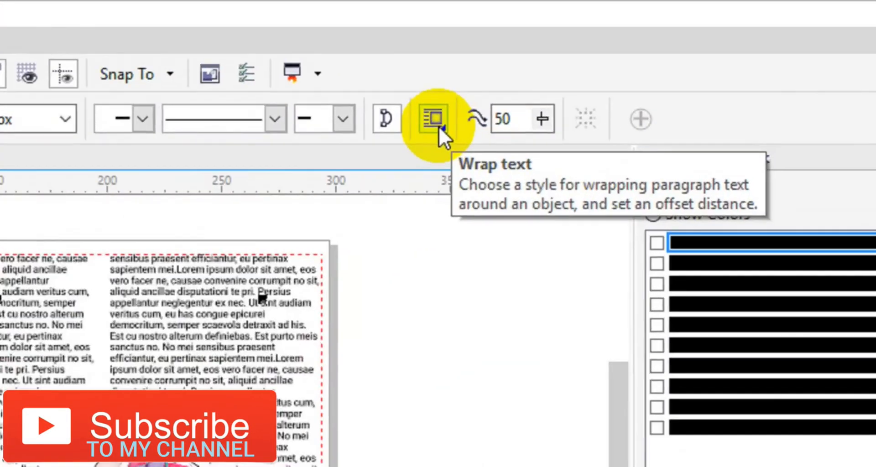
Apply the Contour Straddle Text wrapping style to the clipped woman.
left_click(589, 61)
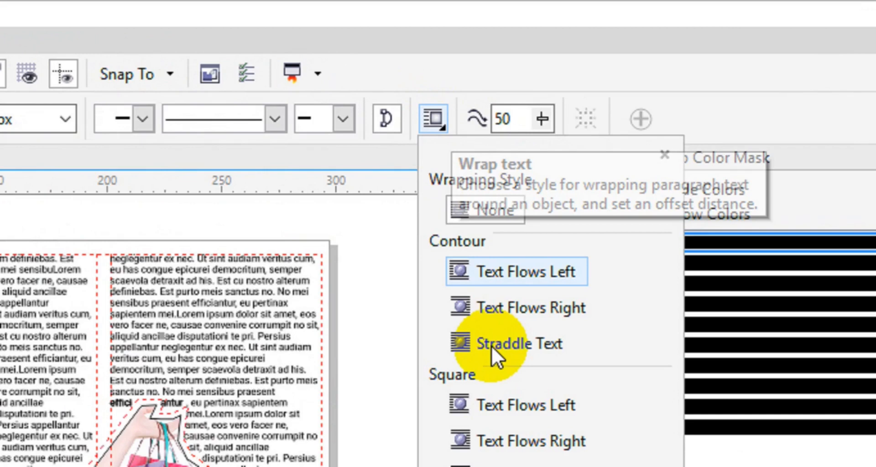
left_click(492, 346)
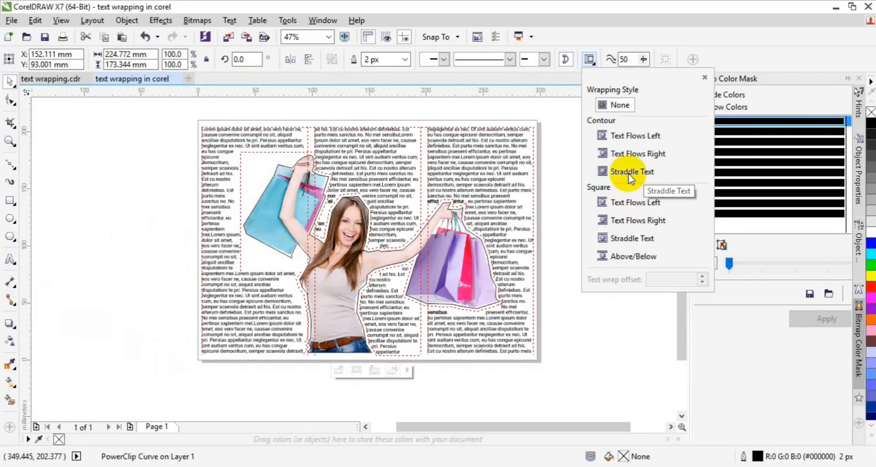
left_click(631, 173)
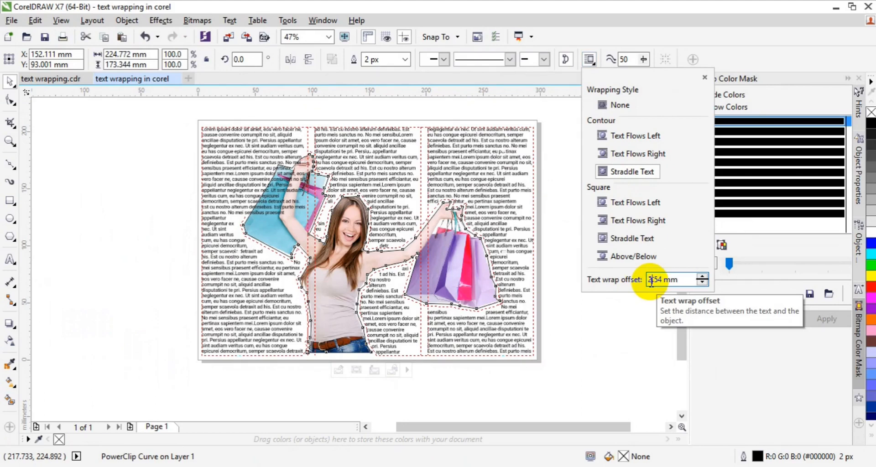
Set the clipped woman's text wrap offset to 3.34 mm and remove the outline around the clipped shape.
left_click(652, 281)
key("BackSpace")
type("5")
key("BackSpace")
type("3")
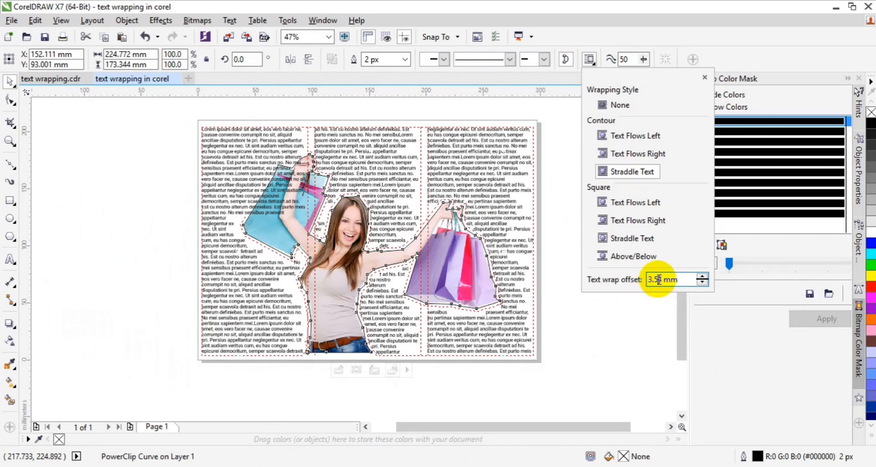
left_click(659, 280)
key("BackSpace")
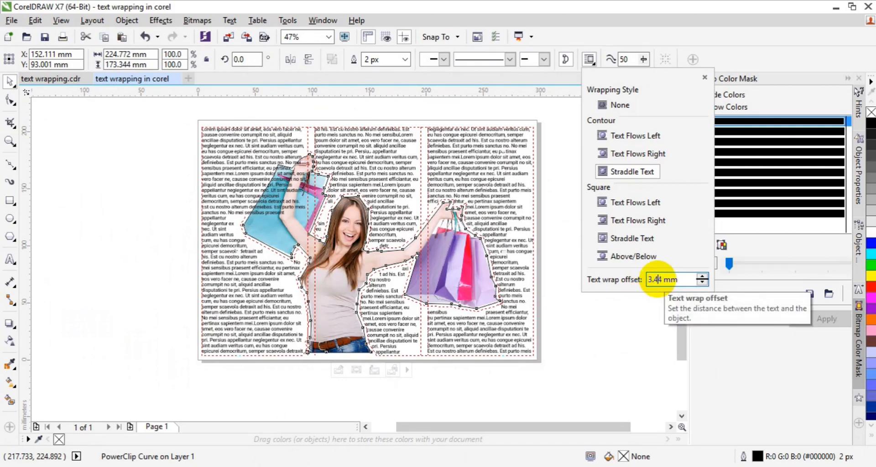
type("4")
key("BackSpace")
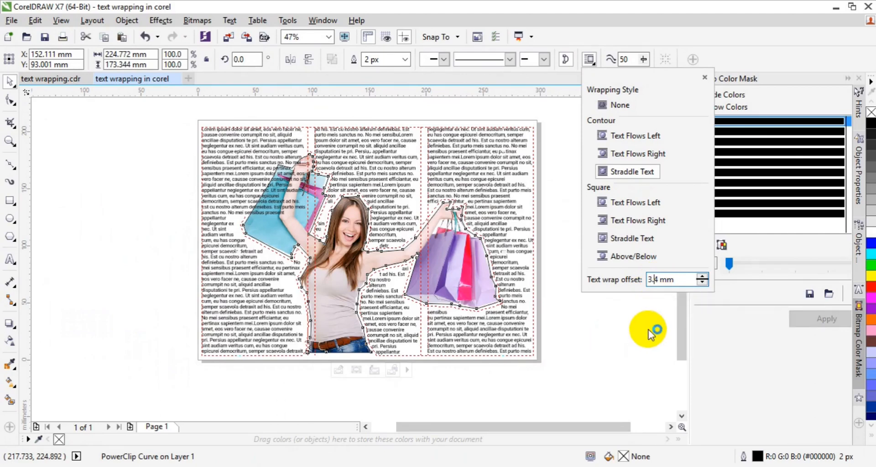
type("3")
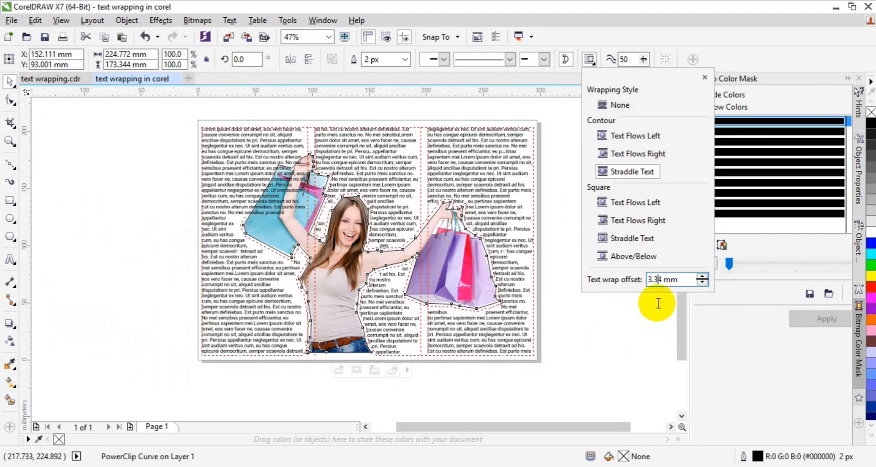
left_click(638, 220)
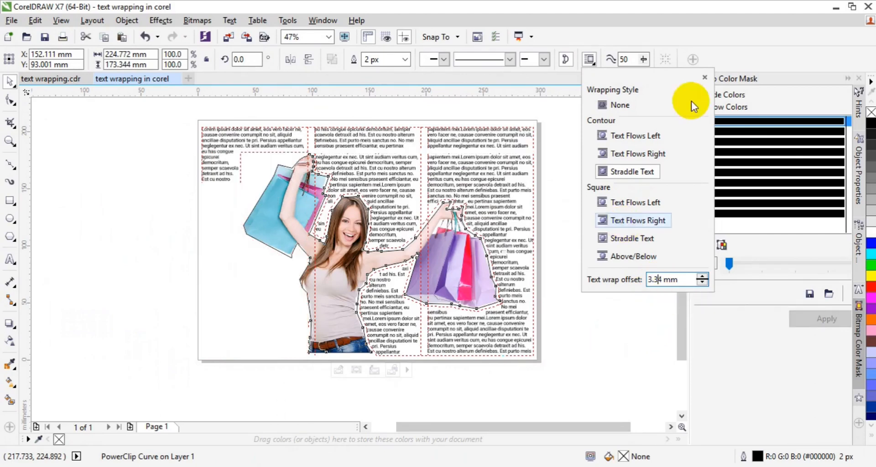
left_click(704, 80)
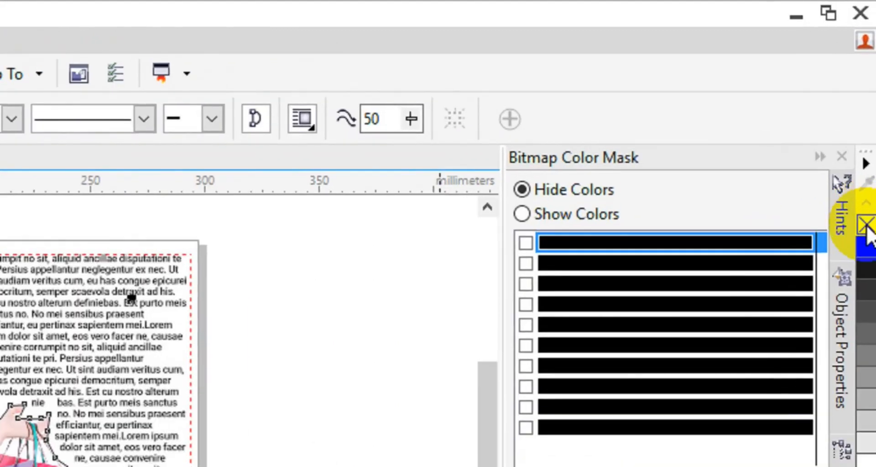
right_click(866, 225)
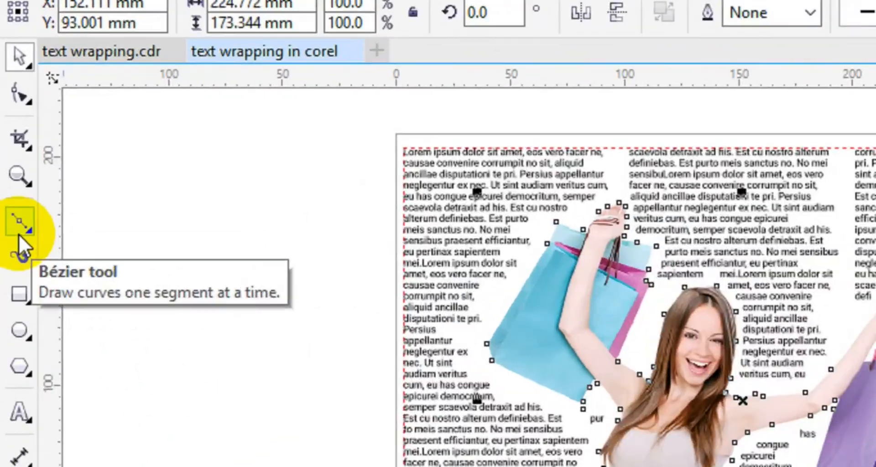
Draw a closed triangle with the Pen tool, about 298 by 213 mm, through the page's lower-left, upper-right and lower-right corners.
left_click(9, 170)
left_click(18, 235)
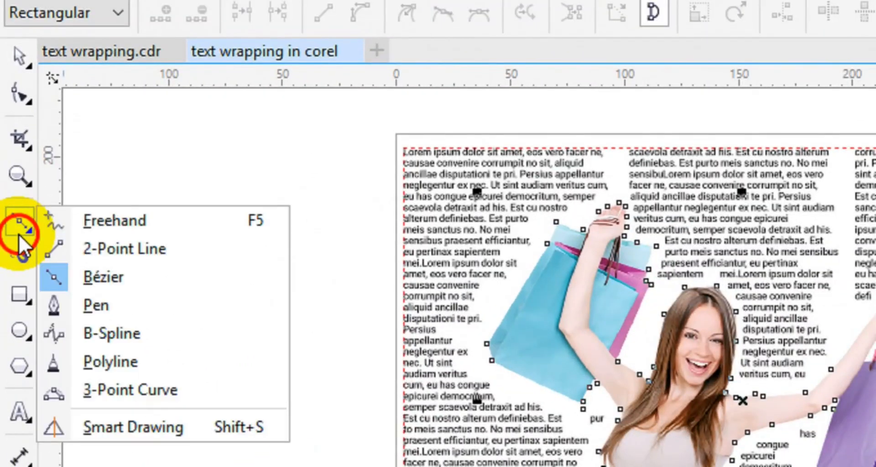
left_click(102, 286)
left_click(33, 229)
left_click(33, 229)
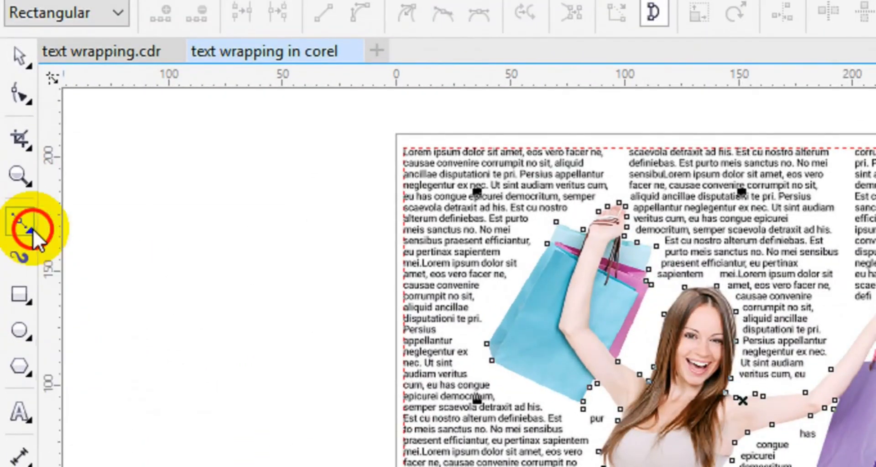
left_click(33, 229)
left_click(95, 305)
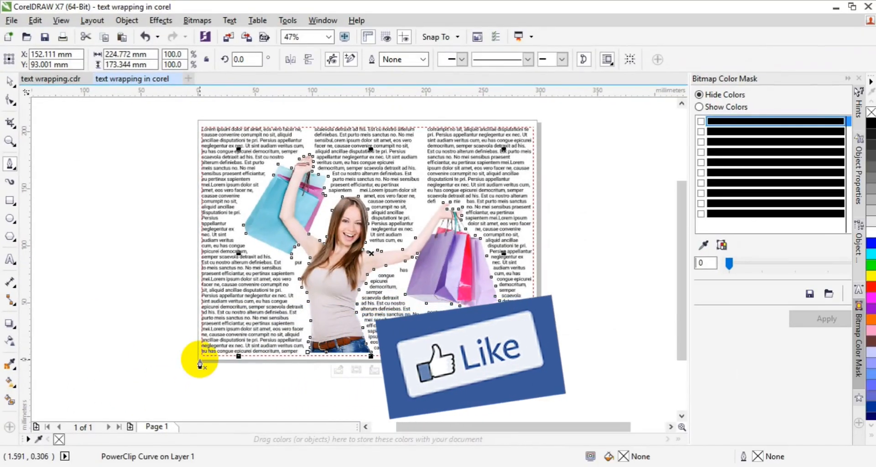
left_click(199, 359)
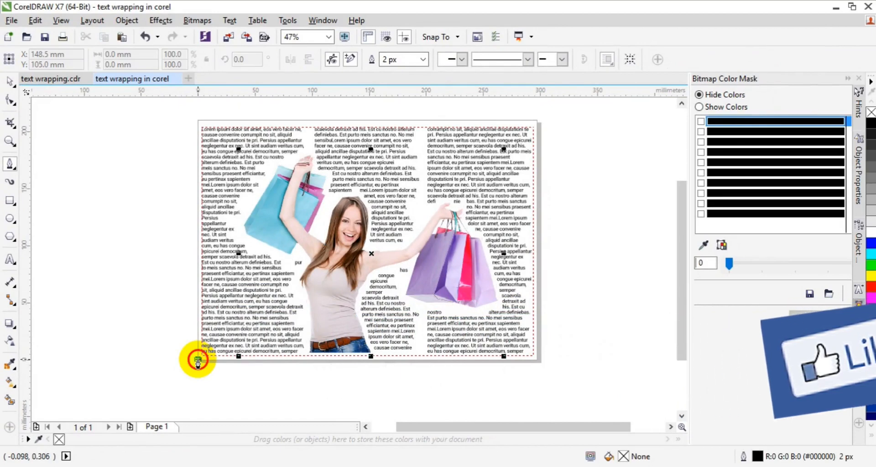
left_click(538, 123)
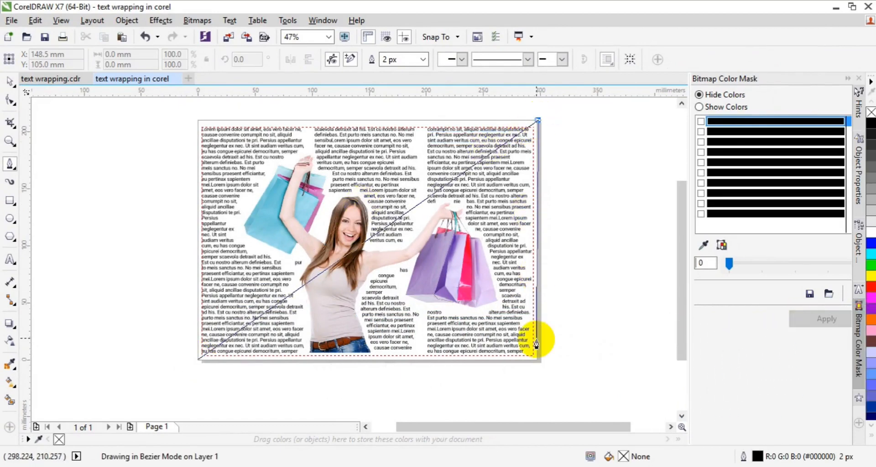
double_click(537, 360)
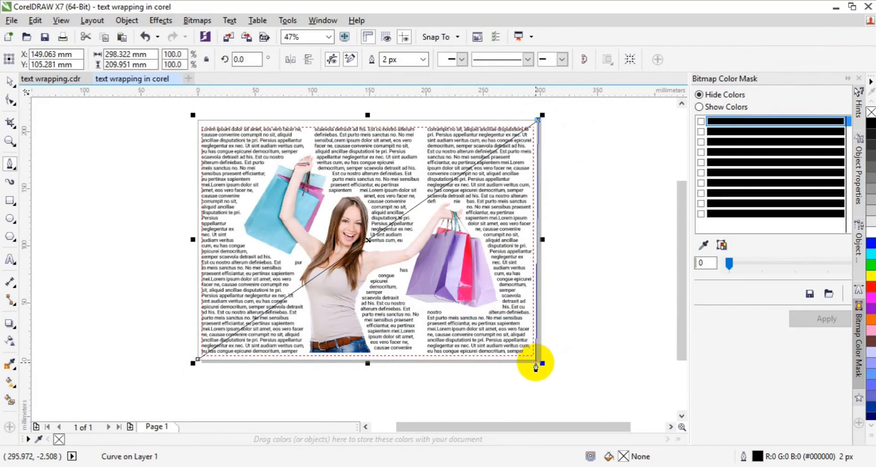
left_click(535, 367)
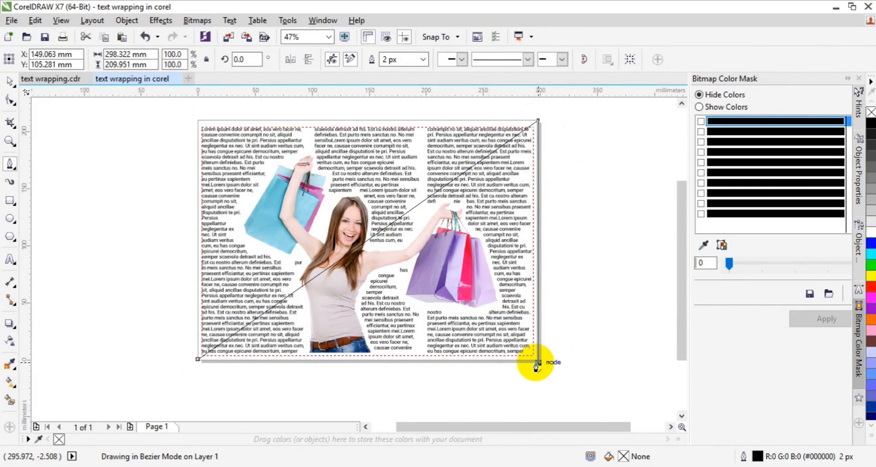
left_click(196, 360)
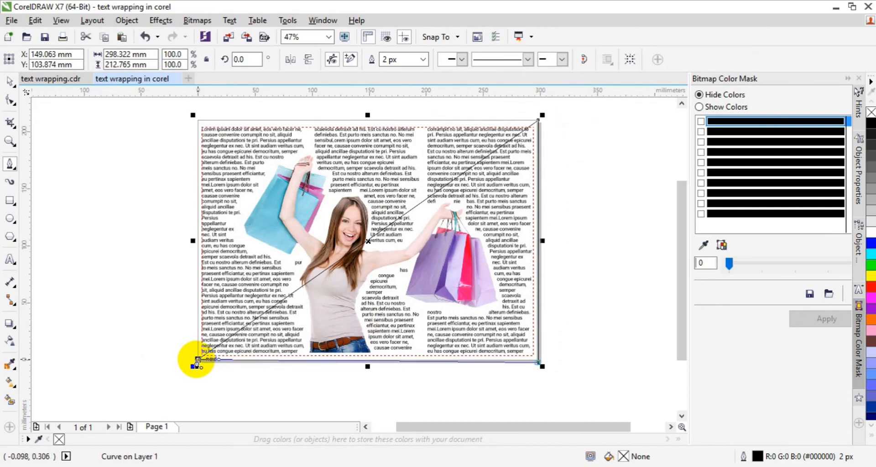
Fill the triangle covering the lower-right half of the page with Orange (#FF6600).
left_click(9, 83)
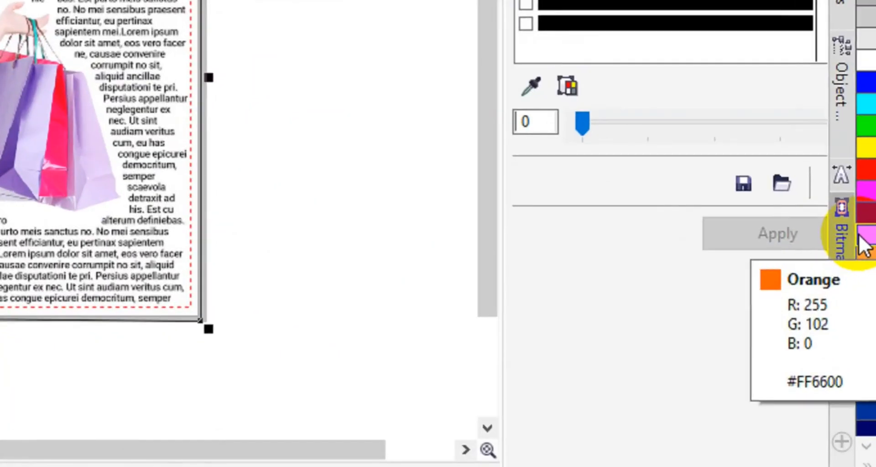
left_click(868, 321)
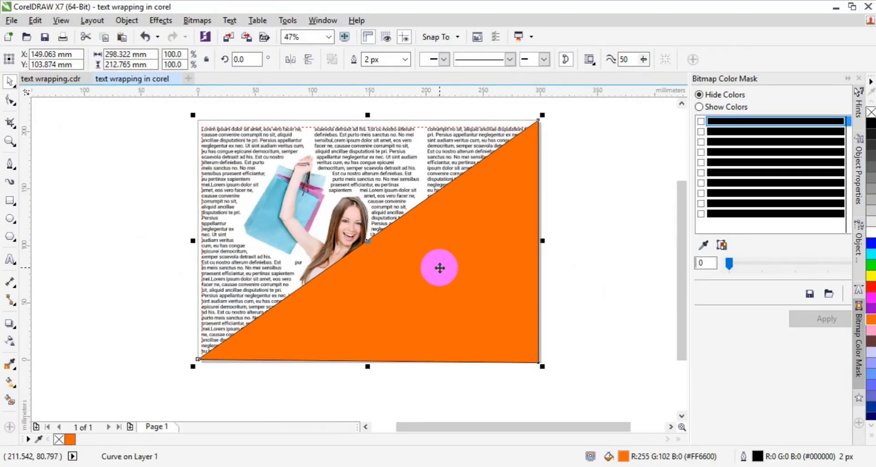
Send the orange triangle to the back of the page, remove its outline and deselect it.
right_click(439, 268)
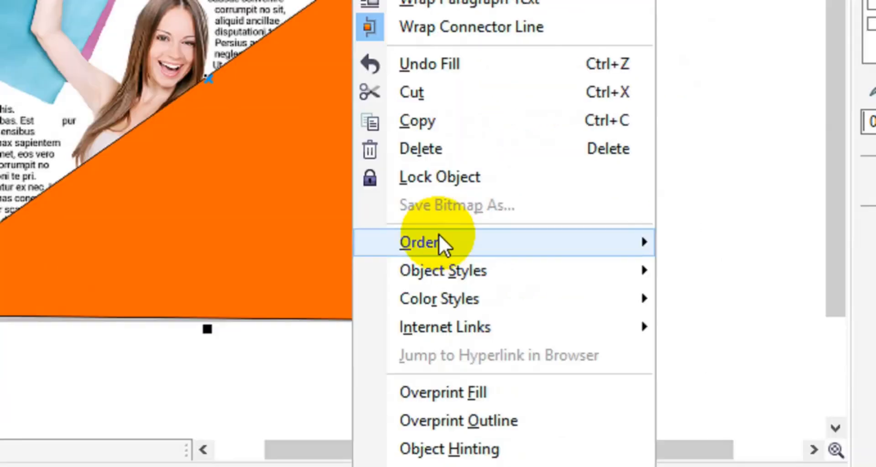
mouse_move(439, 235)
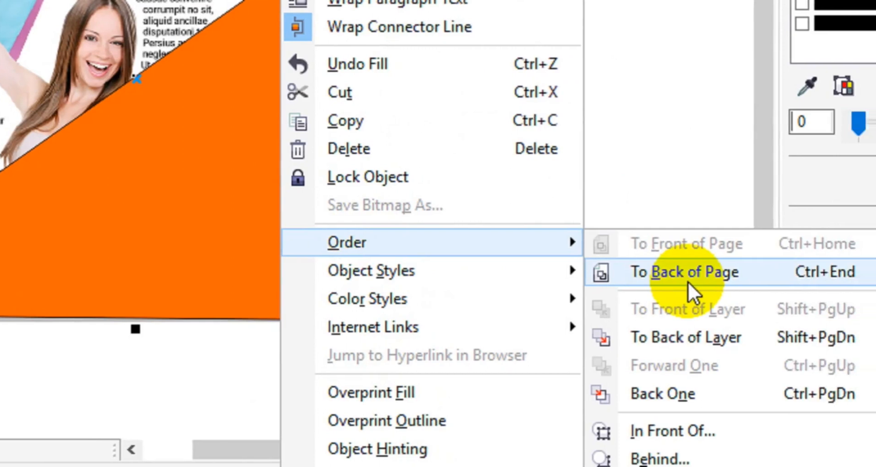
left_click(688, 282)
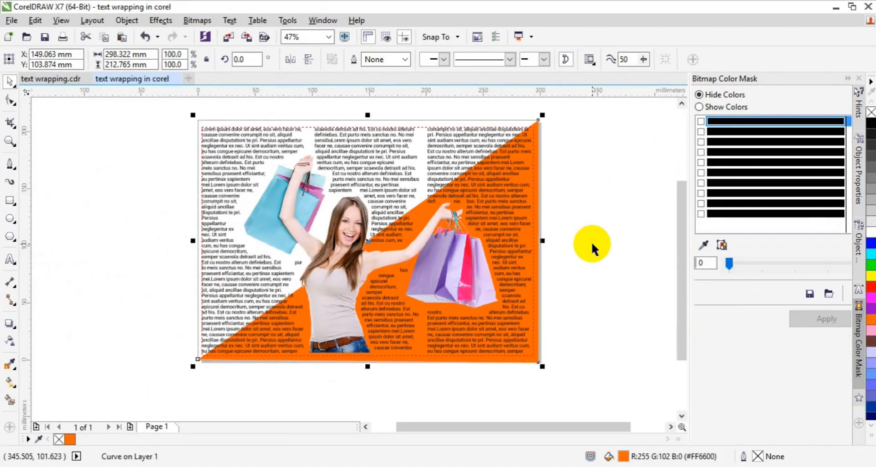
left_click(591, 242)
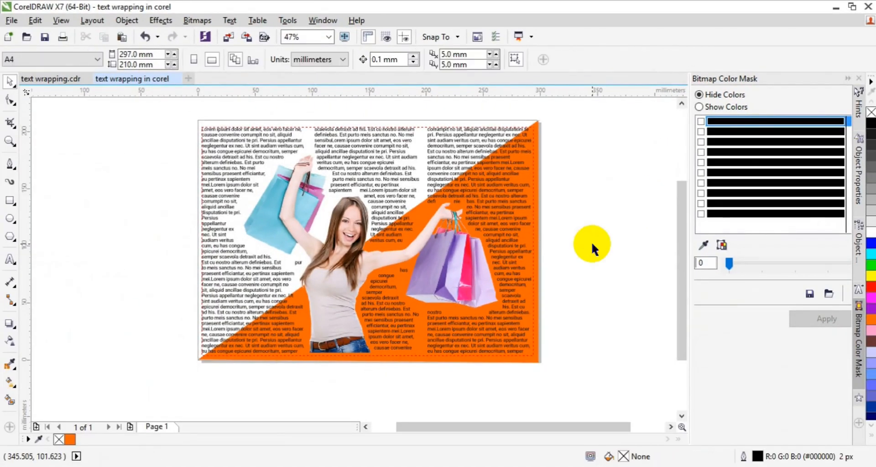